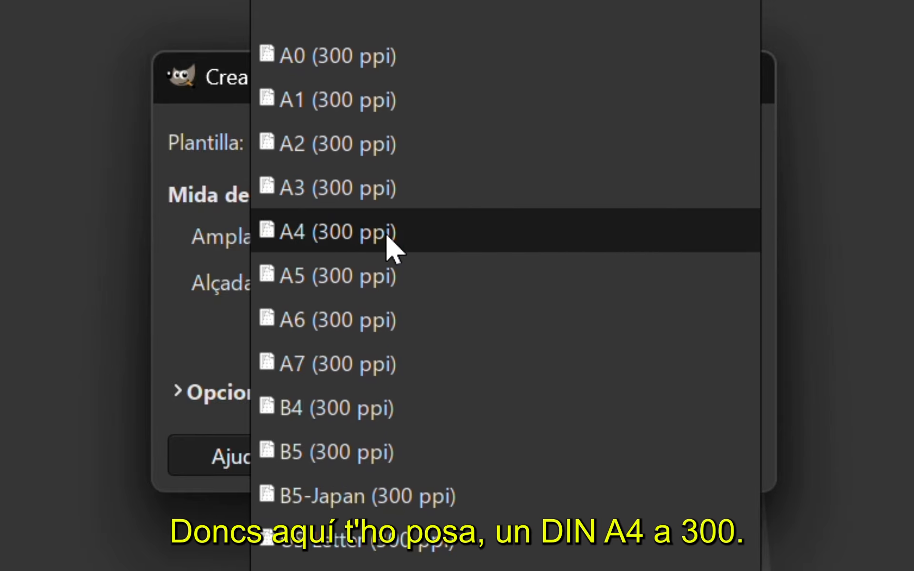
Base the new image on the A4 (300 ppi) template in portrait orientation and reveal its advanced options
left_click(409, 238)
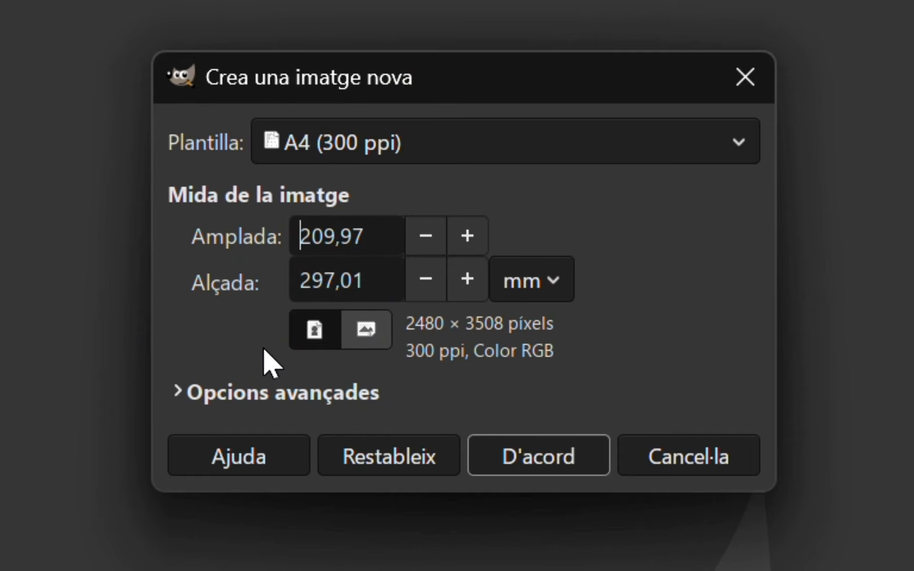
left_click(379, 341)
left_click(322, 340)
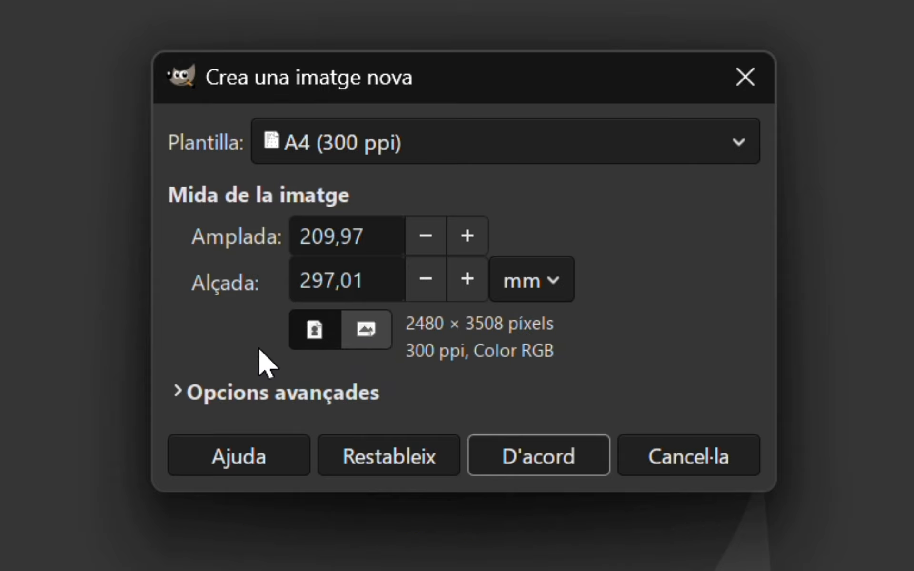
left_click(177, 395)
left_click(178, 395)
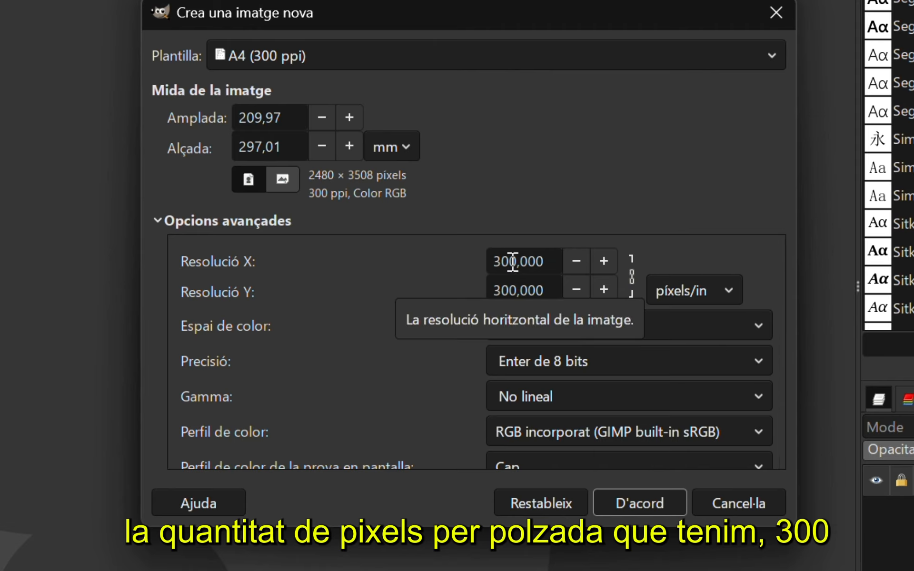
Set the new image's fill to Transparència
scroll(439, 318, "down", 3)
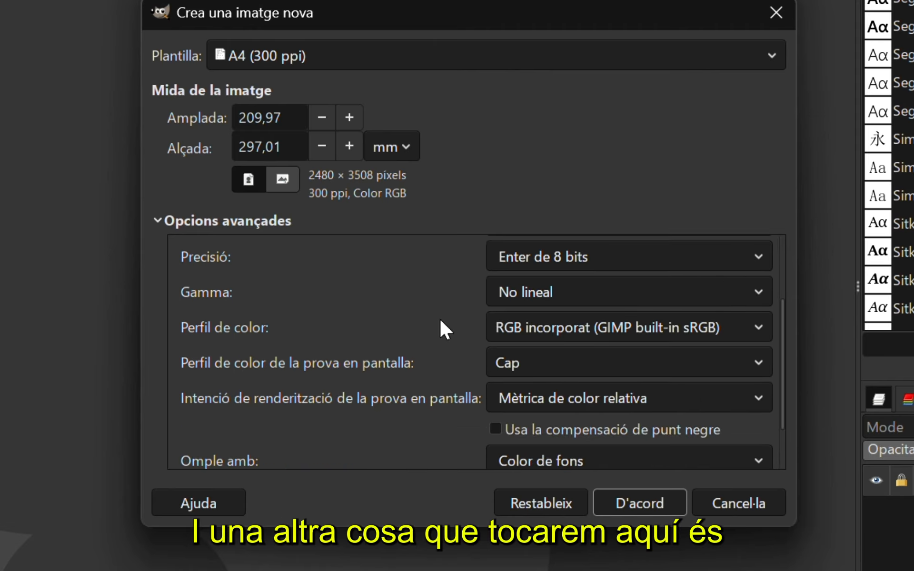
scroll(440, 329, "down", 2)
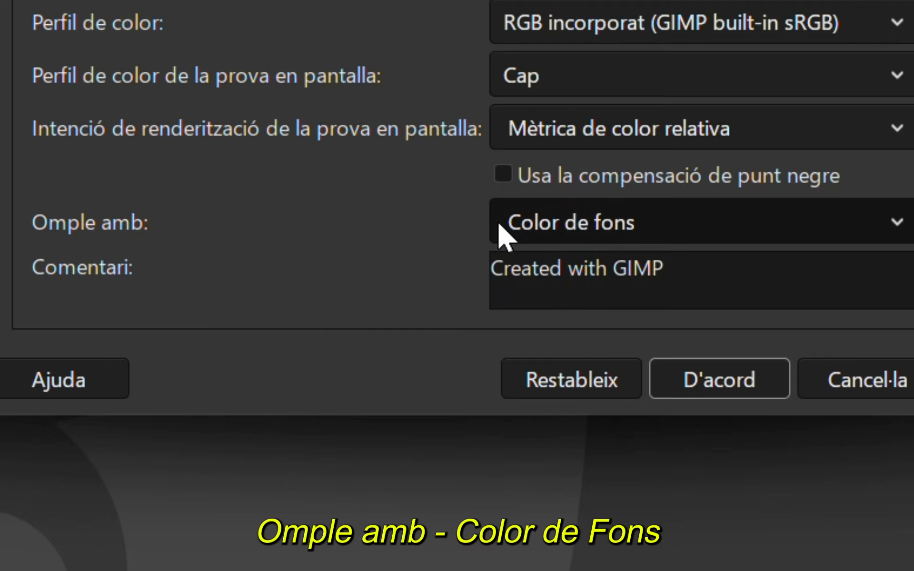
left_click(617, 230)
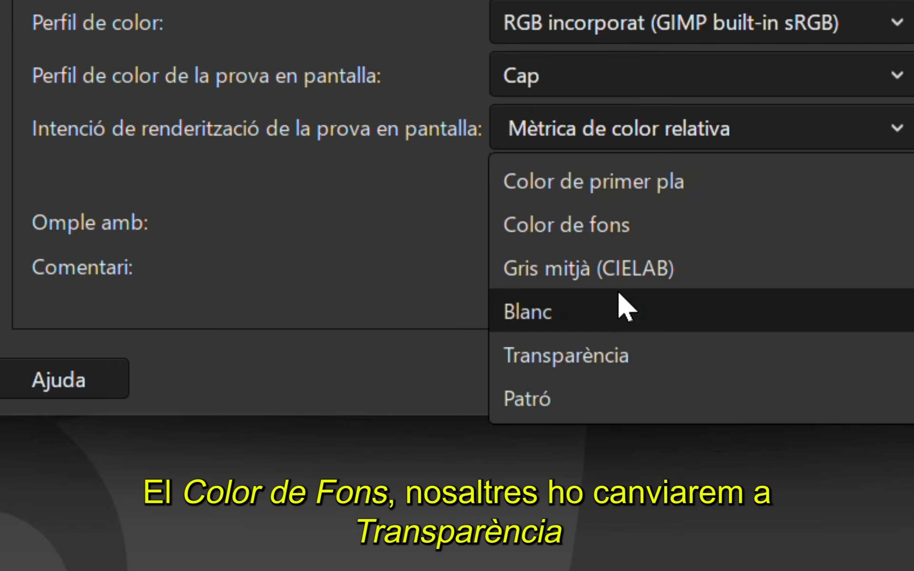
left_click(631, 353)
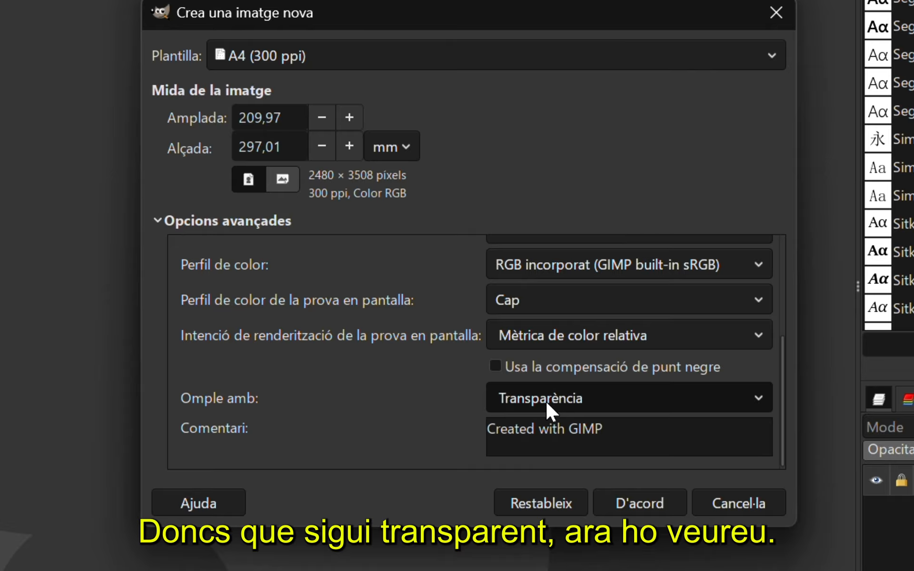
Clear the "Created with GIMP" comment and create the new image
left_click_drag(660, 432, 488, 431)
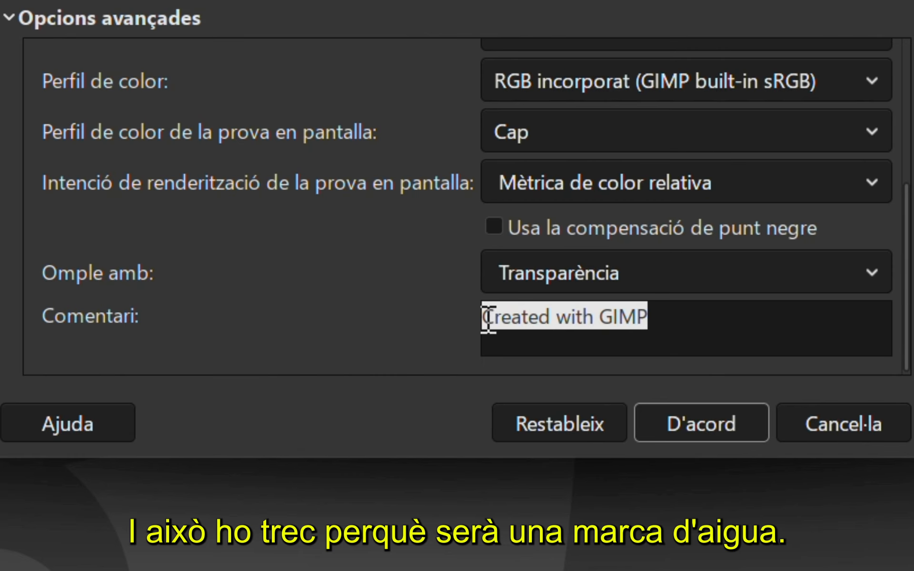
key("BackSpace")
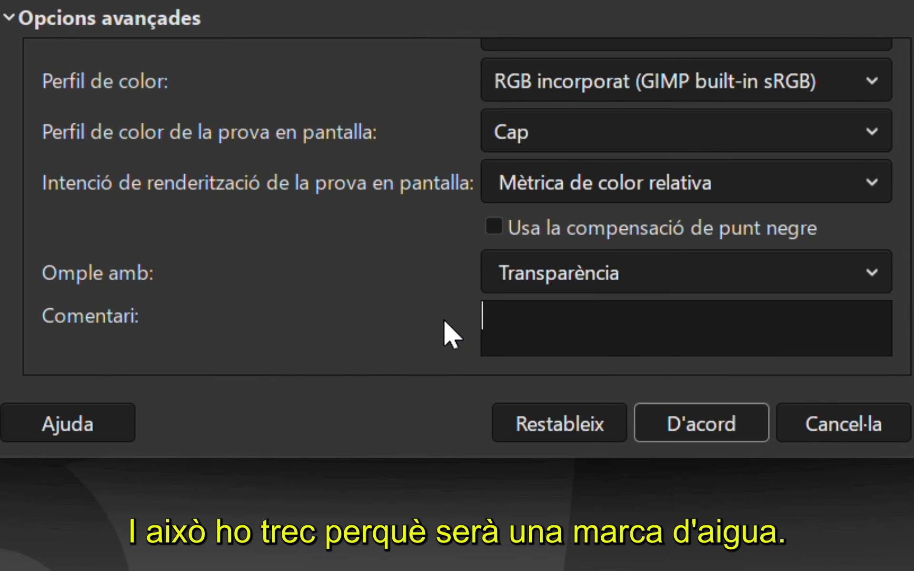
left_click(731, 420)
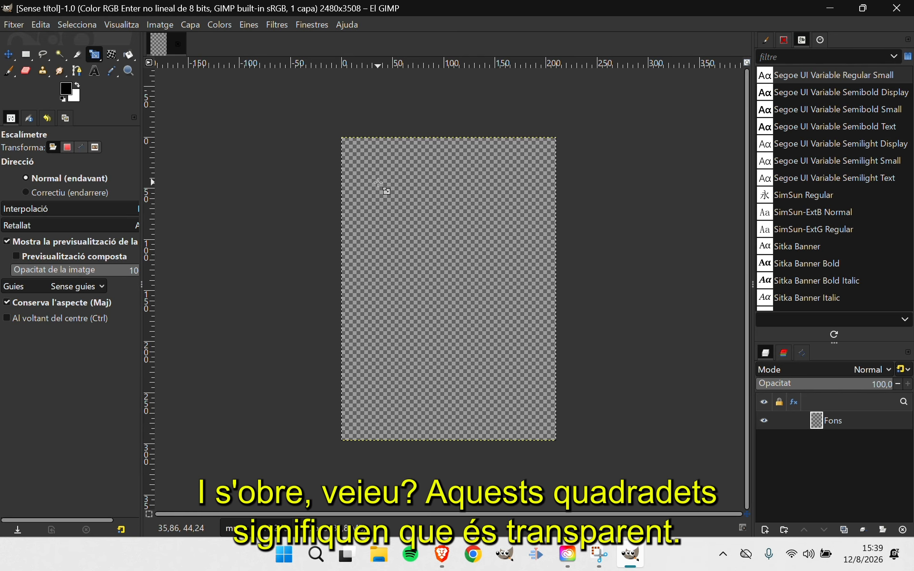
Create a second portrait A4 (300 ppi) image filled with Color de fons, and close it again
left_click(18, 25)
left_click(29, 39)
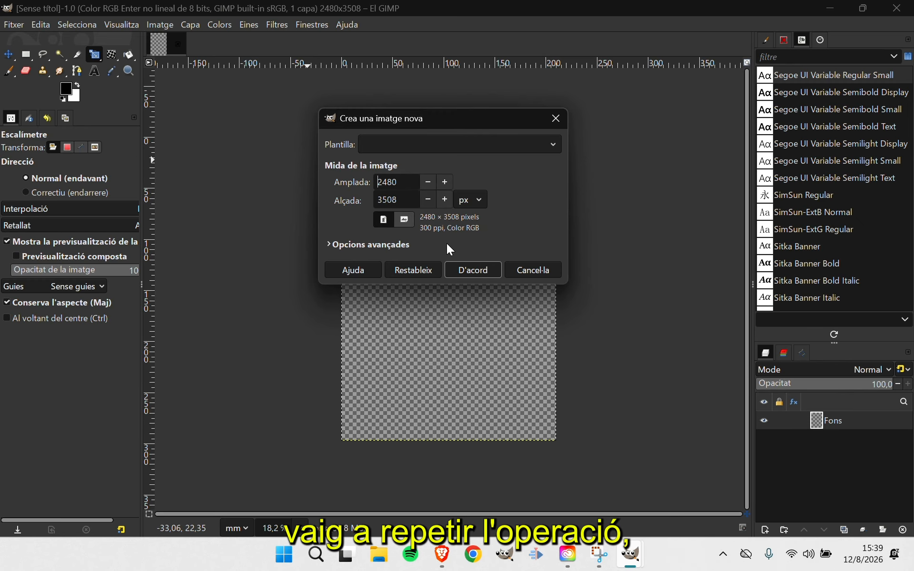
left_click(431, 143)
left_click(399, 218)
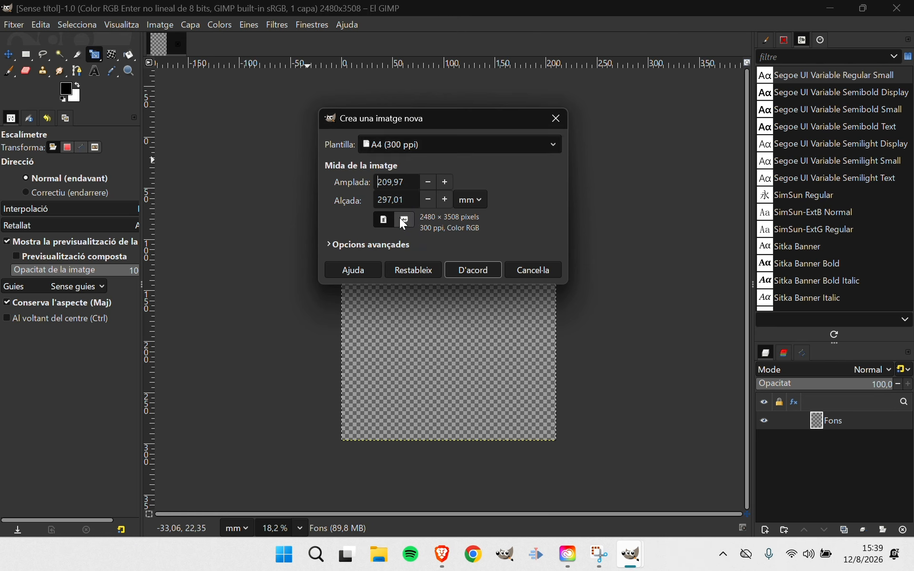
left_click(337, 242)
scroll(443, 378, "down", 3)
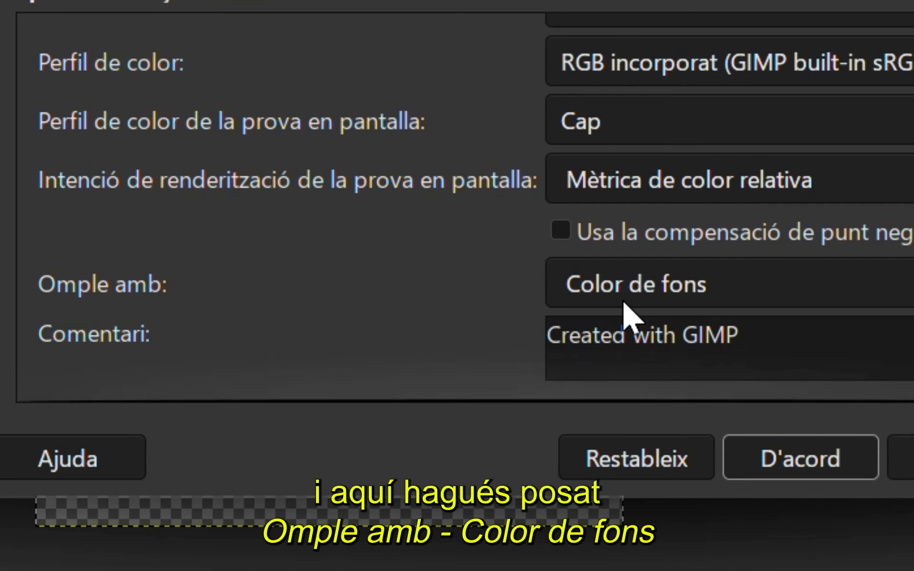
left_click(795, 461)
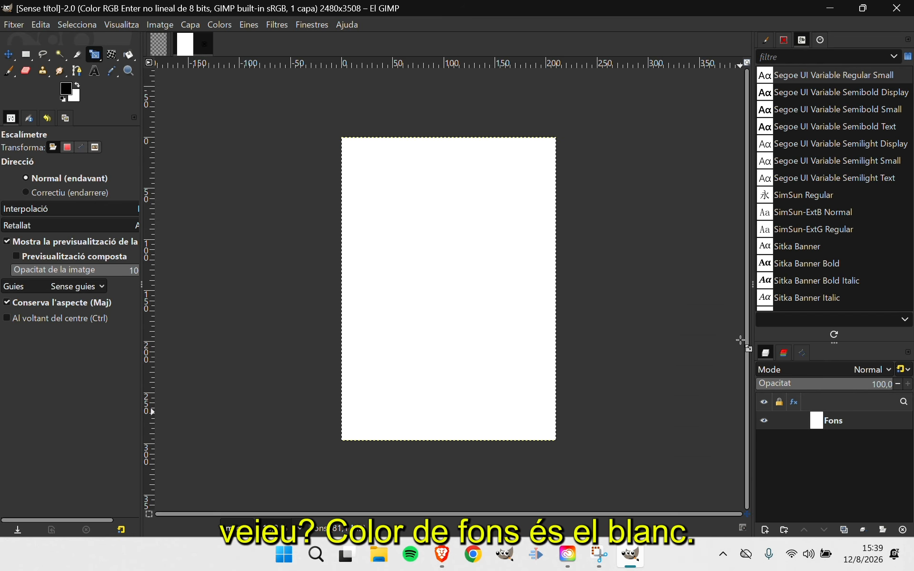
left_click(205, 44)
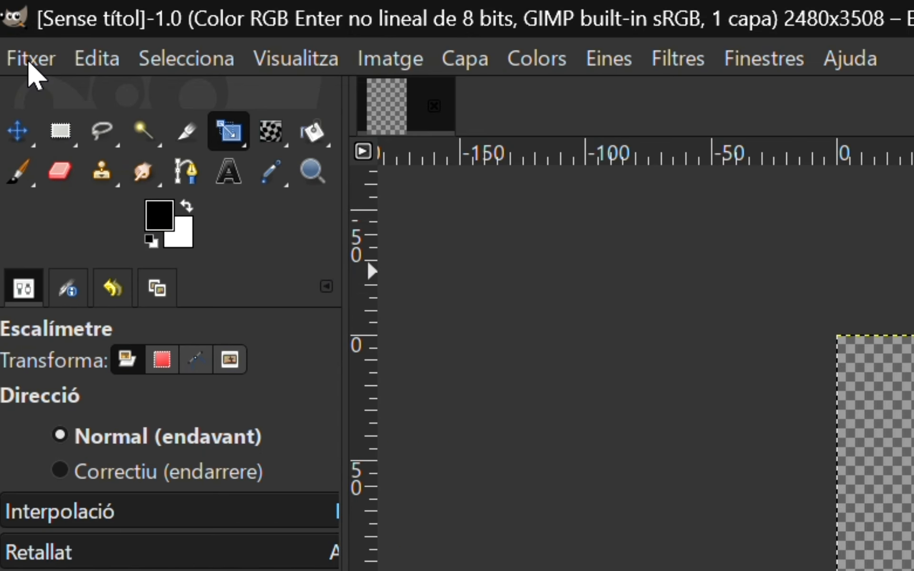
Open Entrada escuela.jpg as a layer in the transparent A4 image, and delete that layer after shifting it slightly
left_click(13, 27)
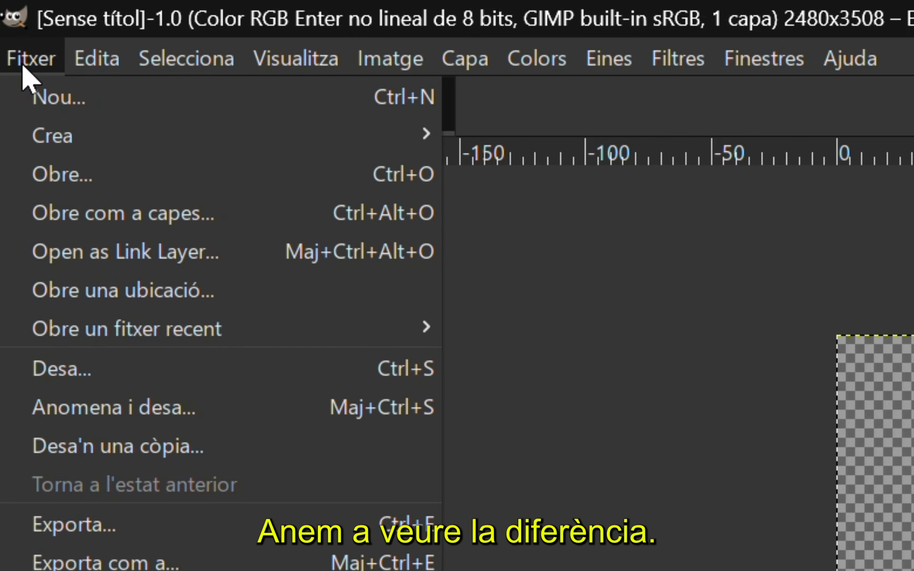
left_click(168, 220)
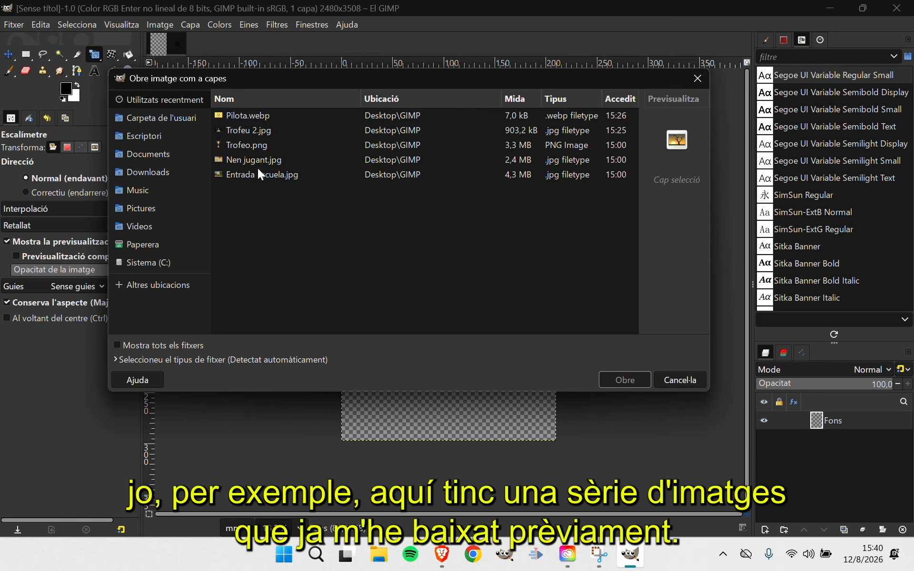
left_click(260, 174)
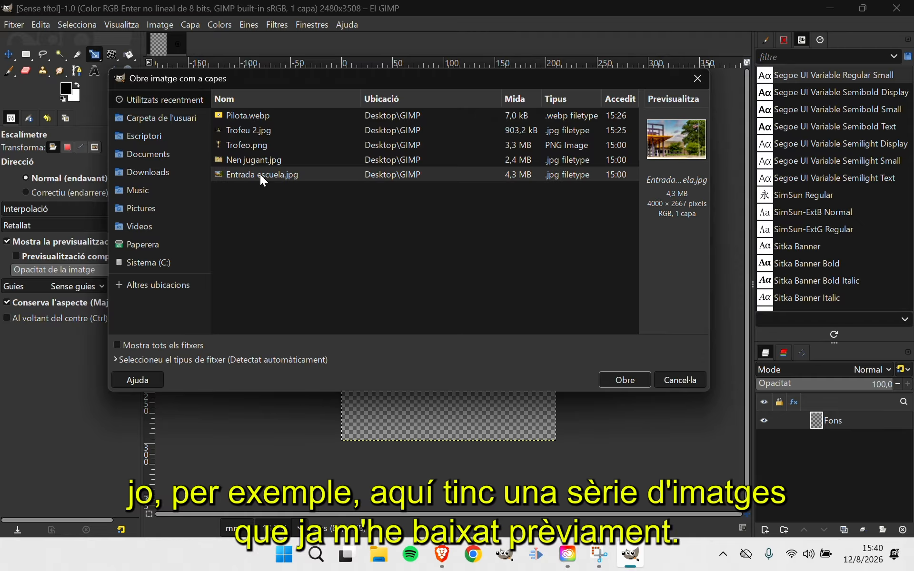
left_click(615, 380)
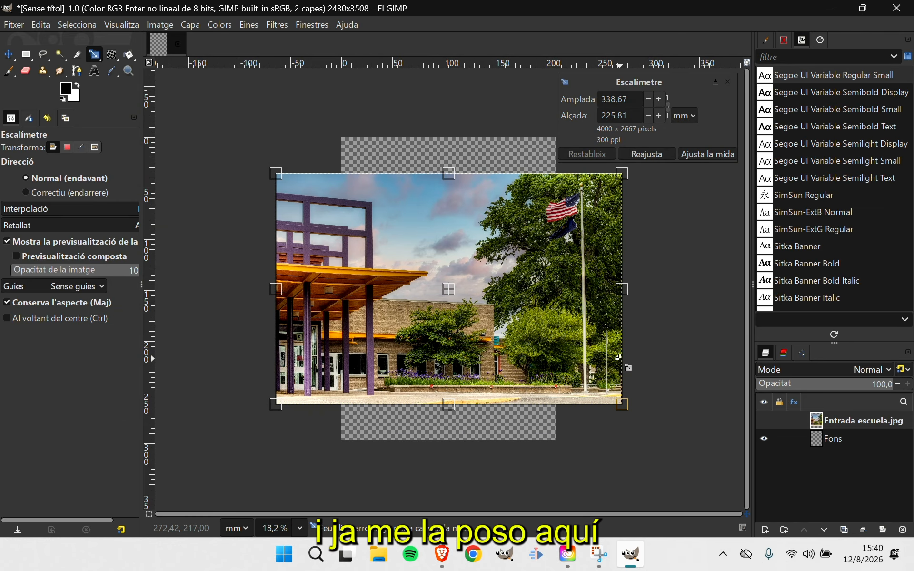
mouse_move(458, 298)
left_mouse_down()
mouse_move(484, 267)
mouse_move(470, 295)
left_mouse_up()
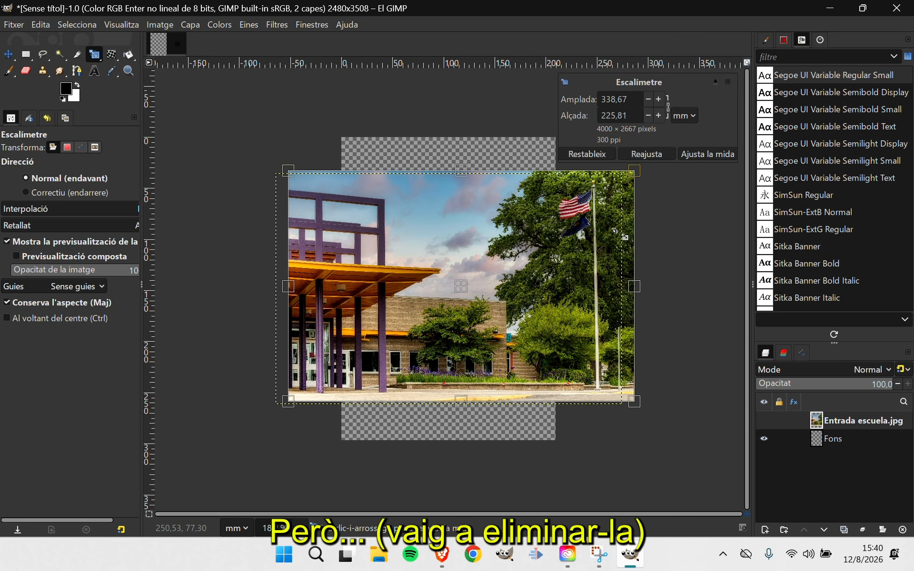
left_click(903, 531)
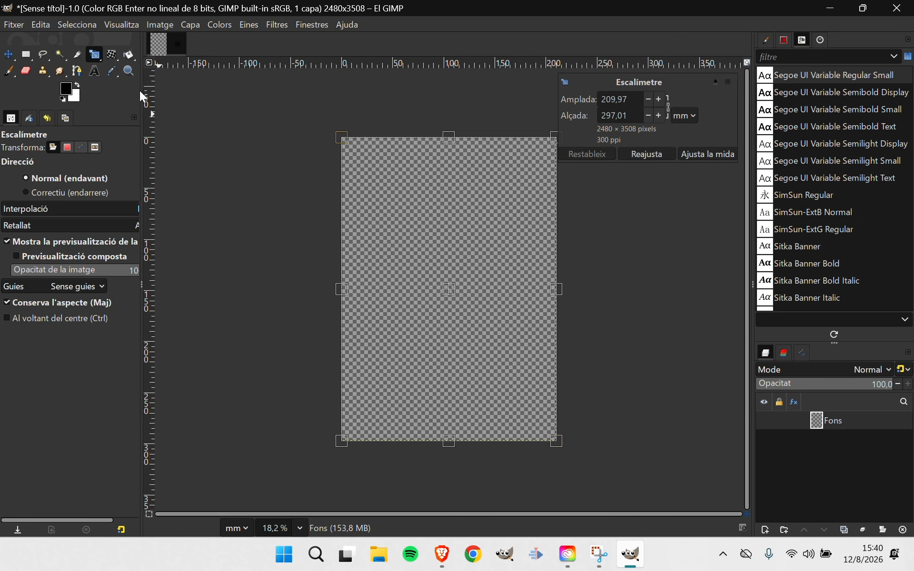
Open Entrada escuela.jpg as a separate image
left_click(14, 25)
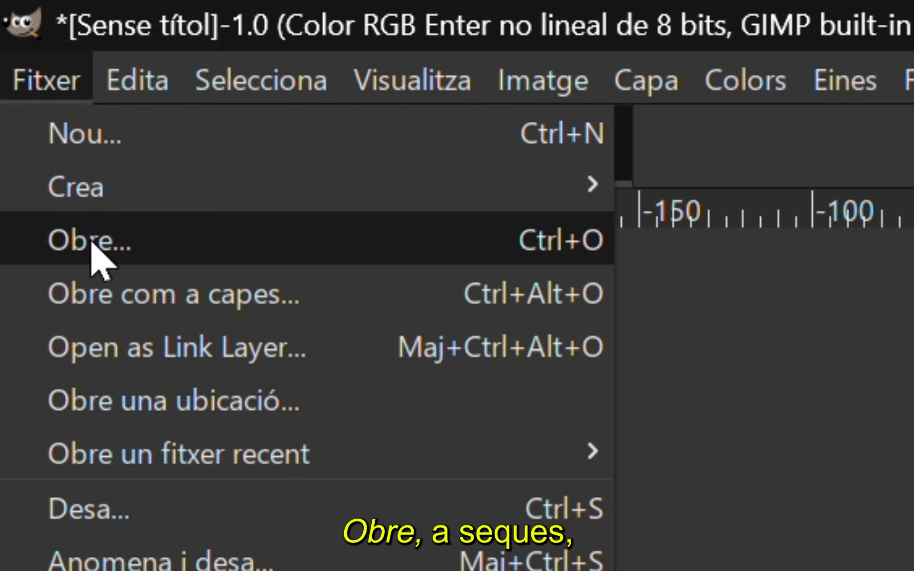
left_click(92, 244)
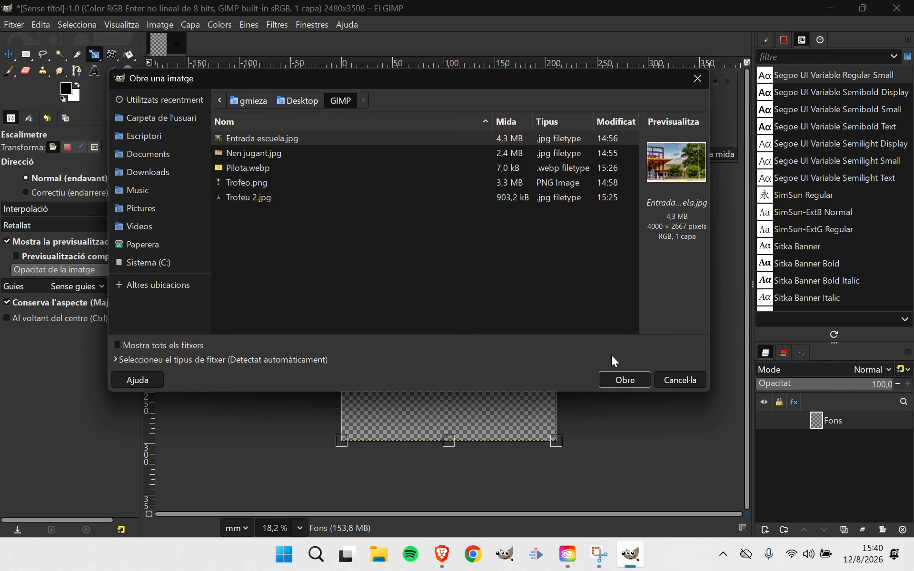
left_click(637, 381)
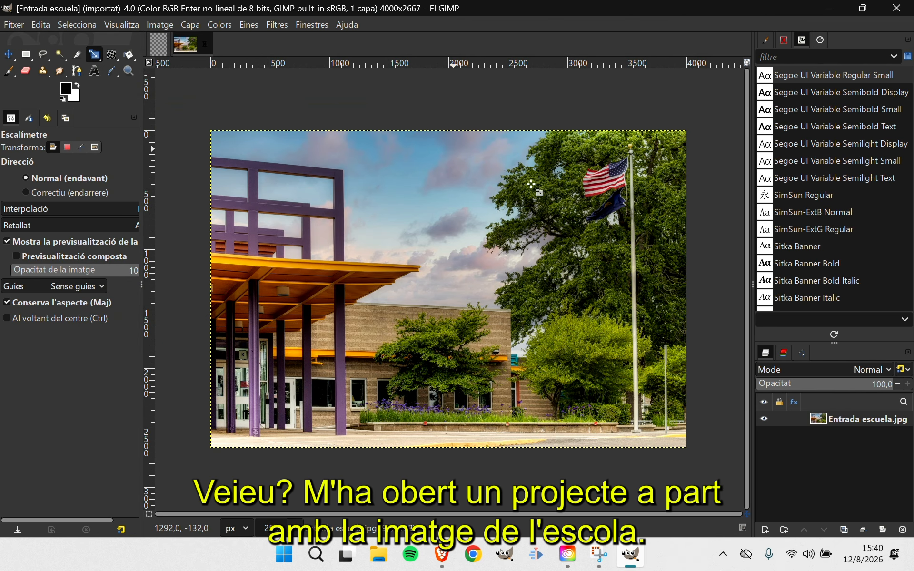
Switch back and forth between the transparent A4 project and the separately opened school photo
left_click(161, 49)
left_click(189, 54)
left_click(160, 50)
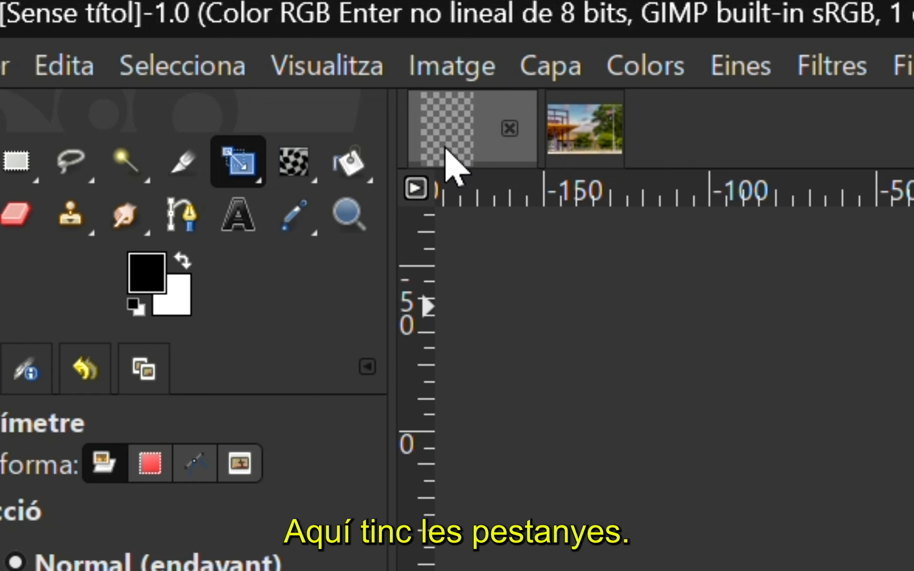
left_click(597, 143)
left_click(465, 159)
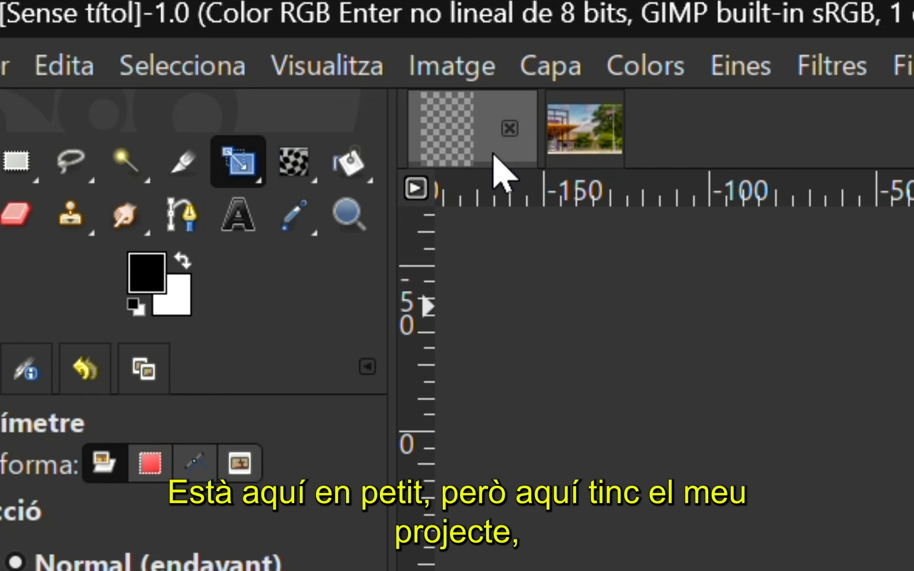
Copy the school photo from its own image and paste it into the transparent A4 project
left_click(586, 162)
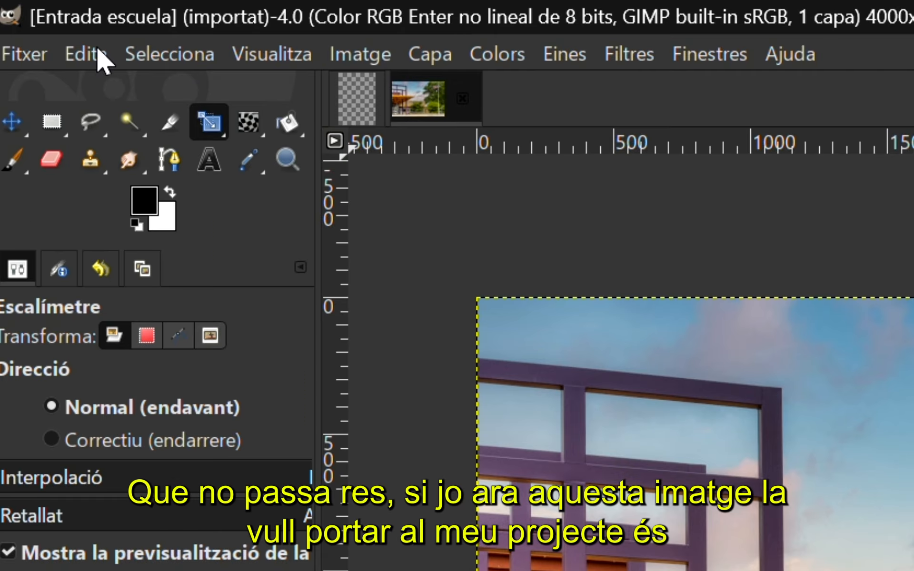
left_click(98, 60)
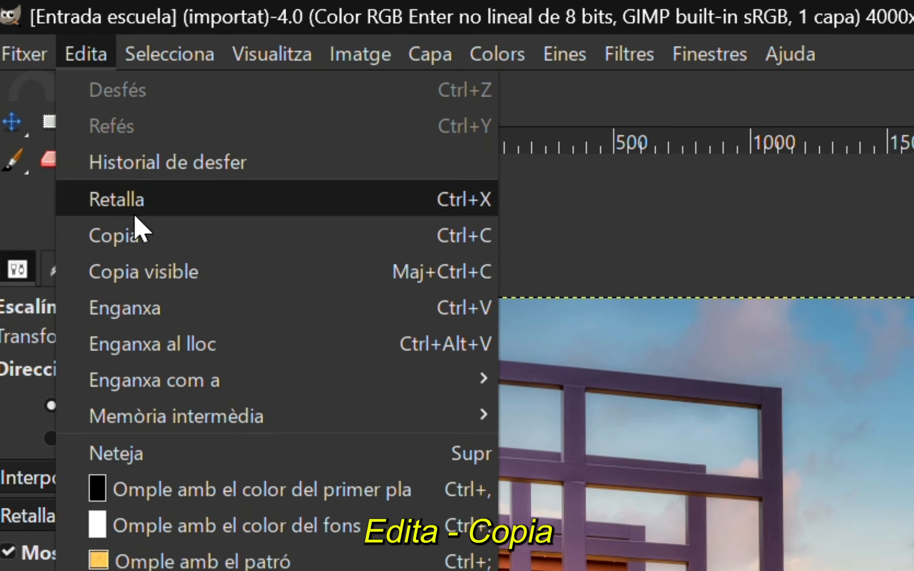
left_click(198, 235)
left_click(364, 97)
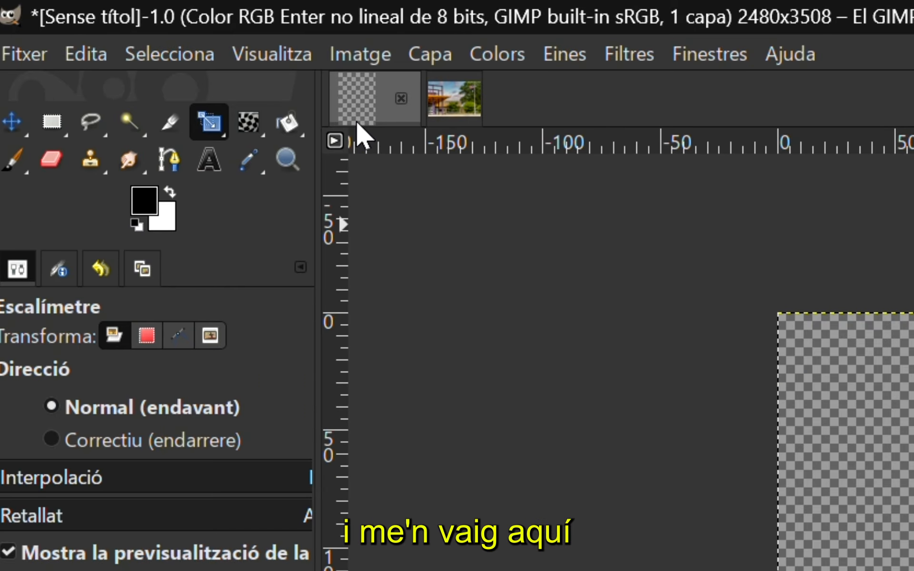
left_click(96, 57)
left_click(180, 309)
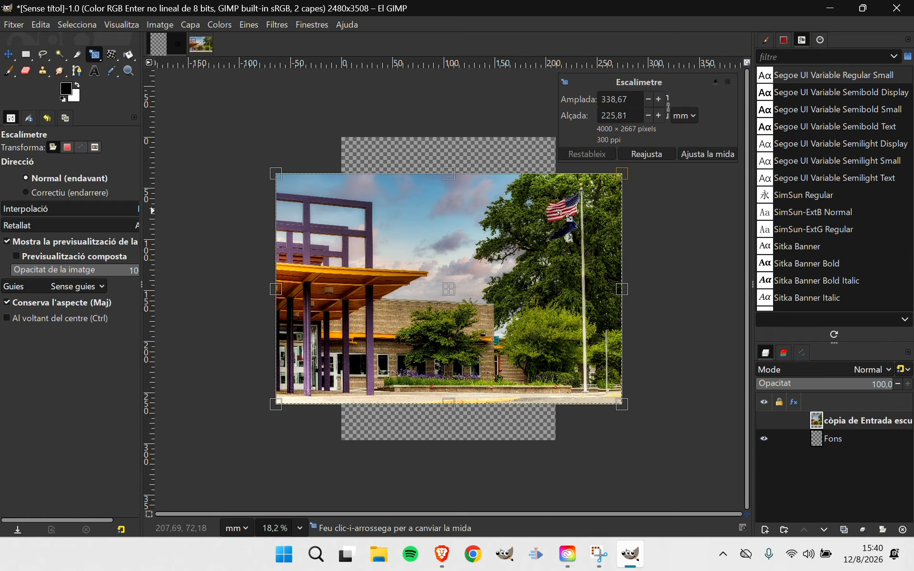
Delete the pasted school photo layer from the A4 project and close the separate Entrada escuela image
left_click(903, 530)
left_click(198, 50)
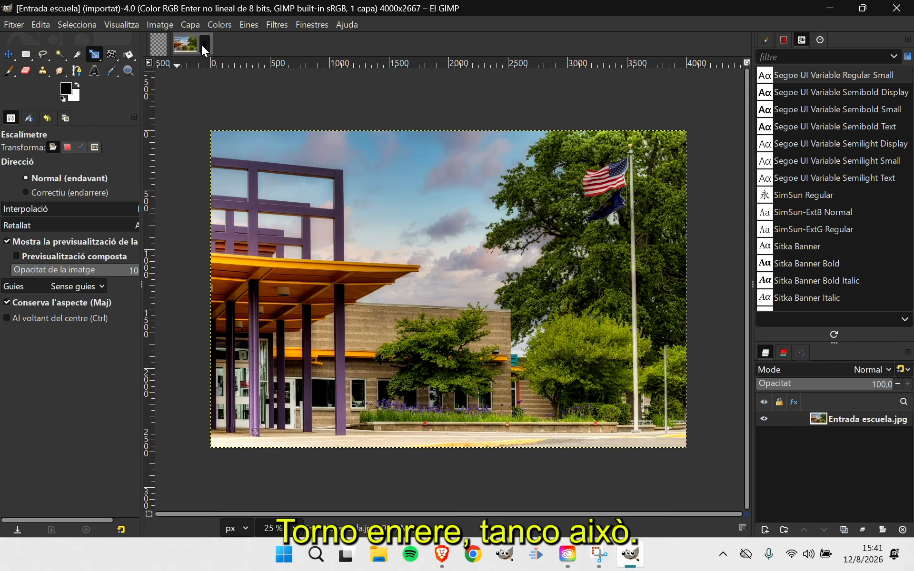
left_click(202, 44)
Open Entrada escuela.jpg as a layer in the A4 project and move it slightly right and down on the page
left_click(19, 26)
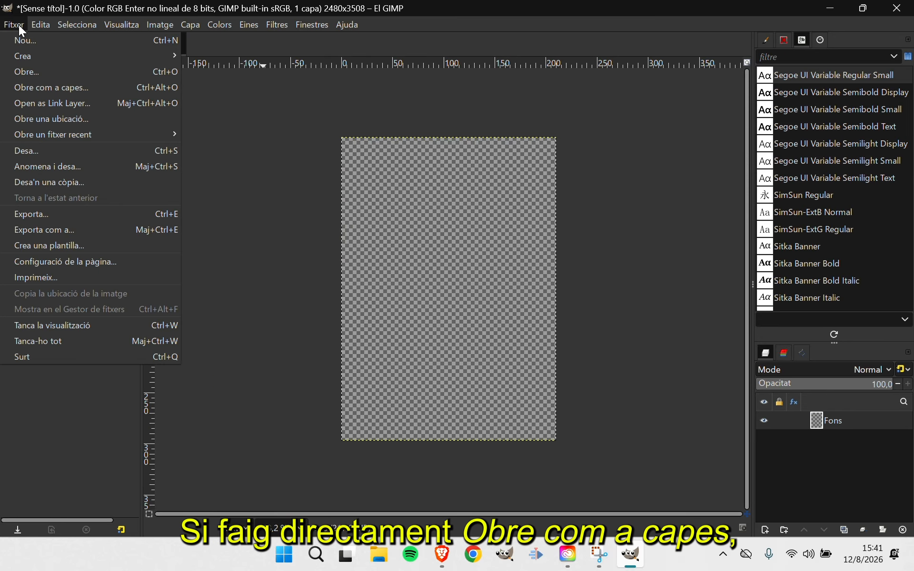
left_click(58, 90)
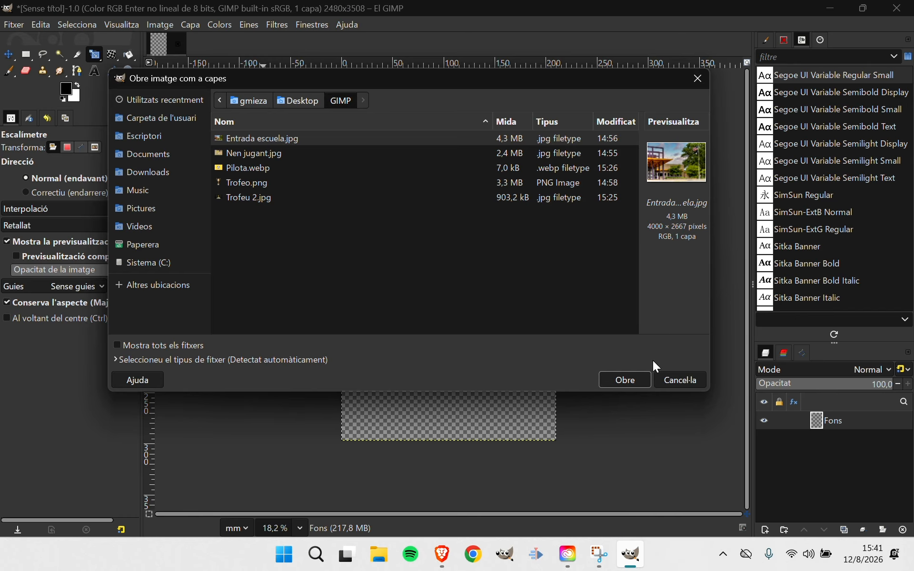
left_click(638, 380)
left_click(601, 336)
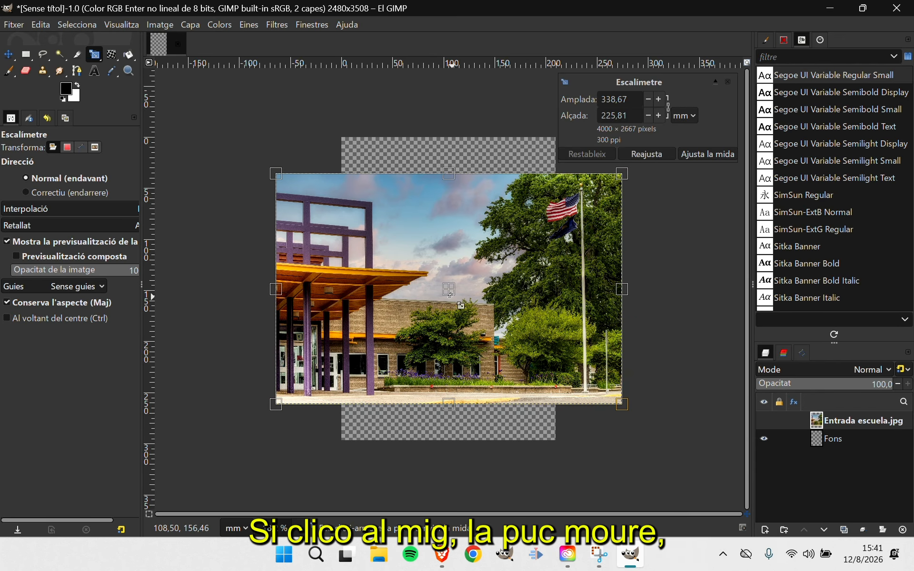
left_click_drag(449, 289, 481, 298)
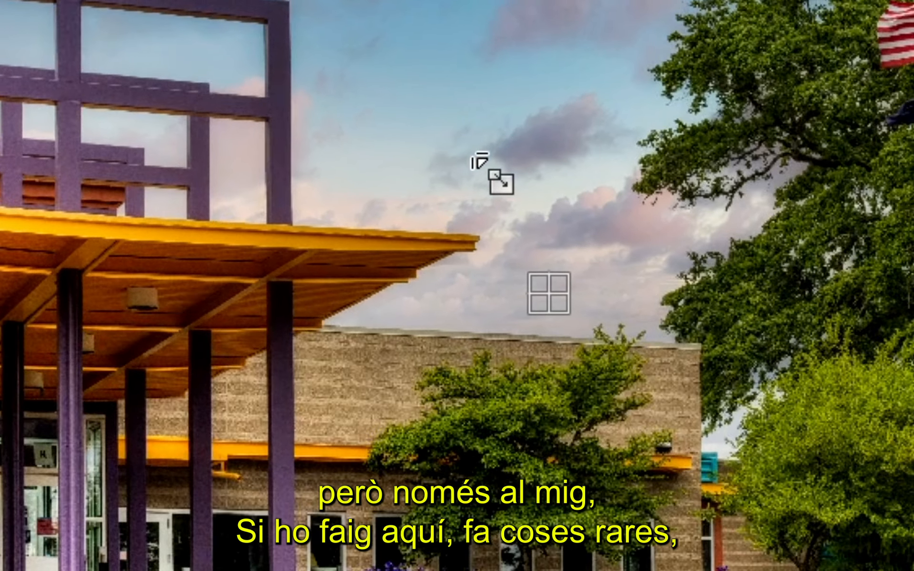
left_click_drag(479, 161, 415, 68)
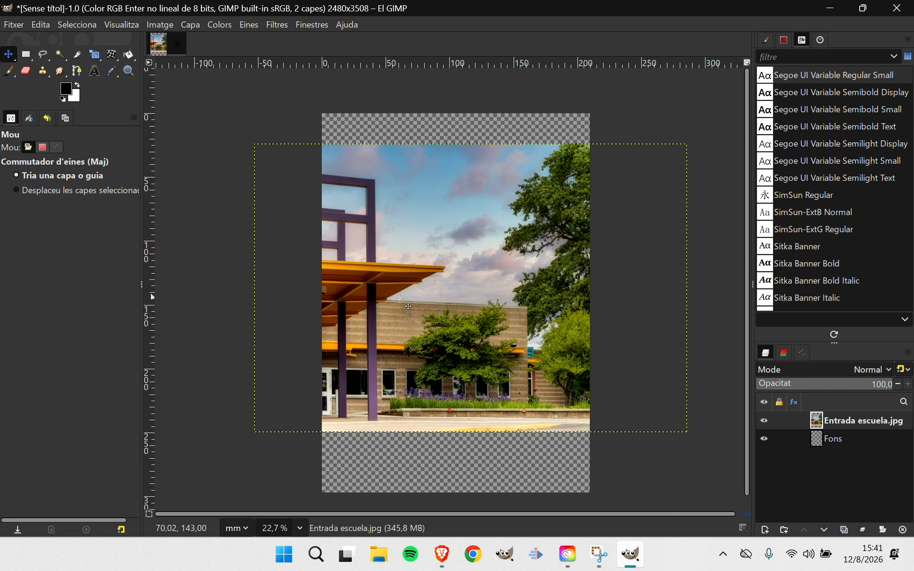
Open Nen jugant.jpg and Trofeo.png together as layers in the A4 project
left_click(19, 27)
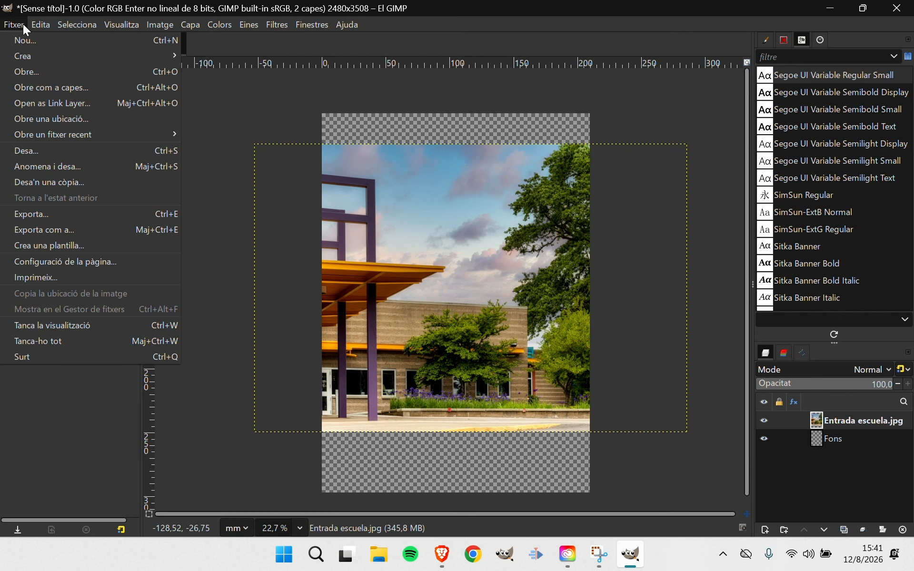
left_click(37, 89)
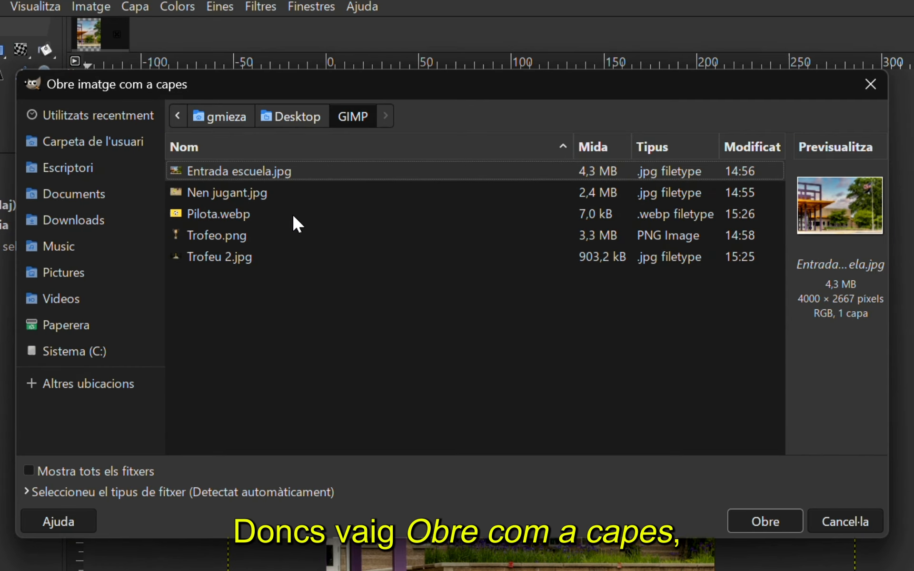
left_click(220, 193)
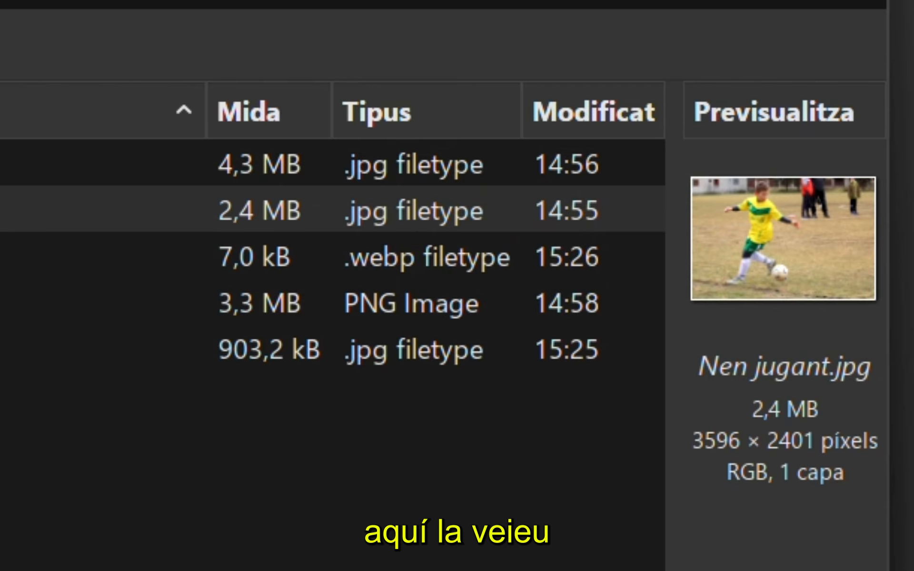
left_click(249, 220)
left_click(262, 240)
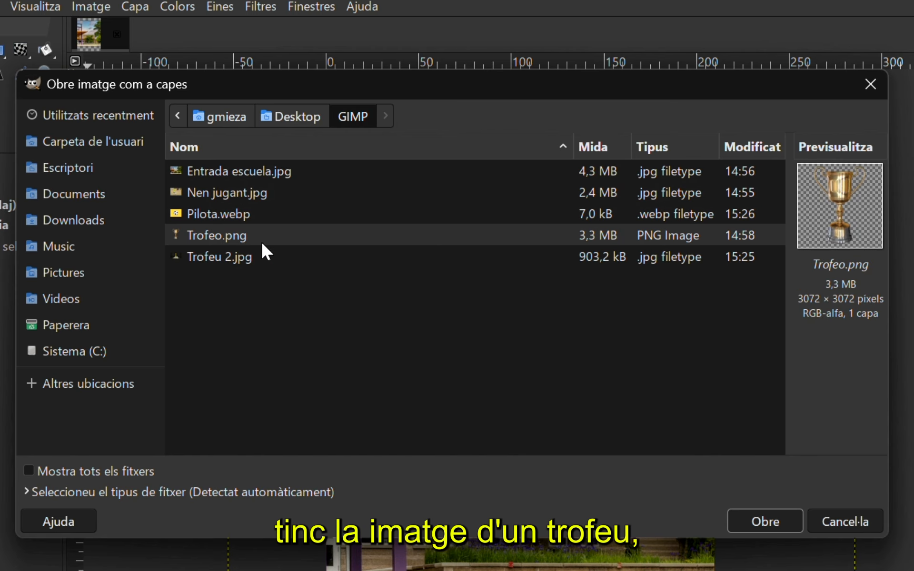
left_click(263, 193, "ctrl")
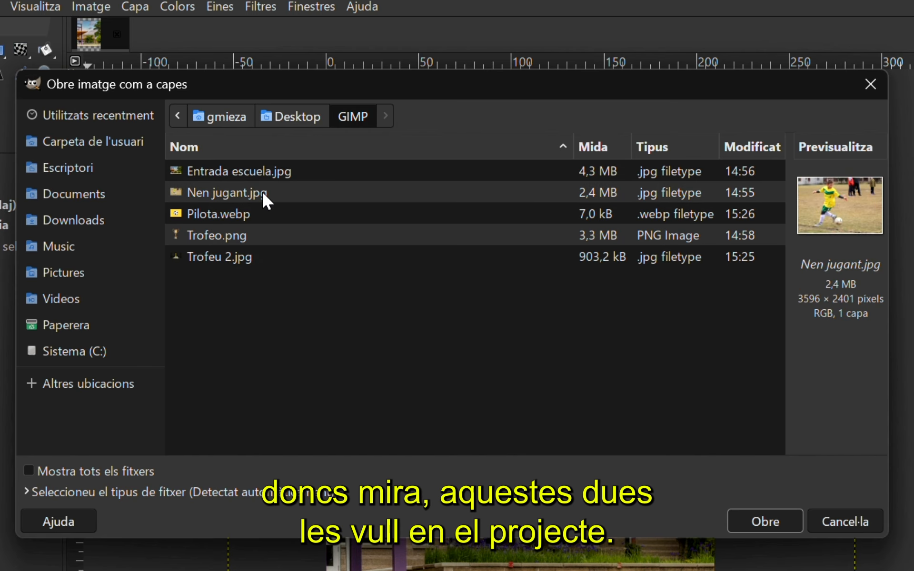
left_click(770, 519)
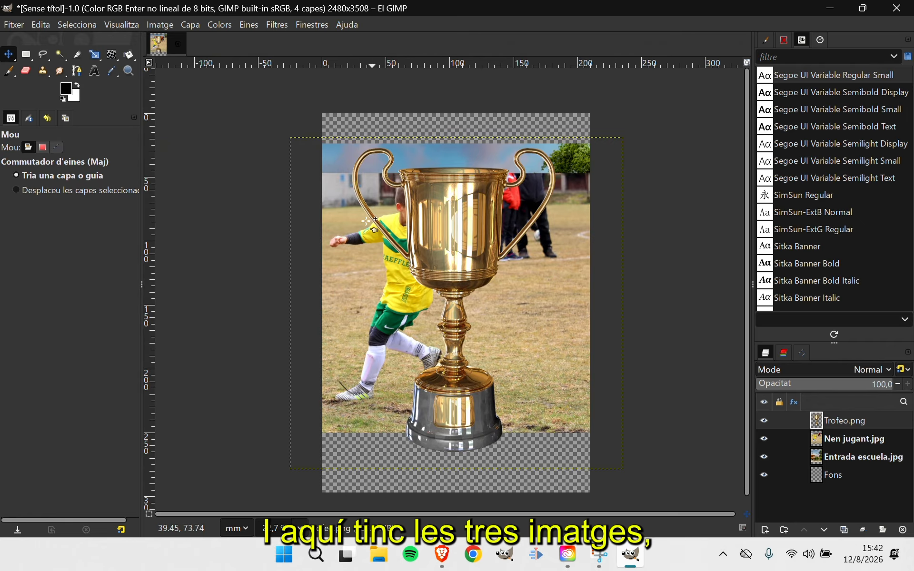
Reposition the photo layers: shift the trophy slightly right, the playing boy right, and the school photo slightly left and up
left_click_drag(335, 279, 421, 243)
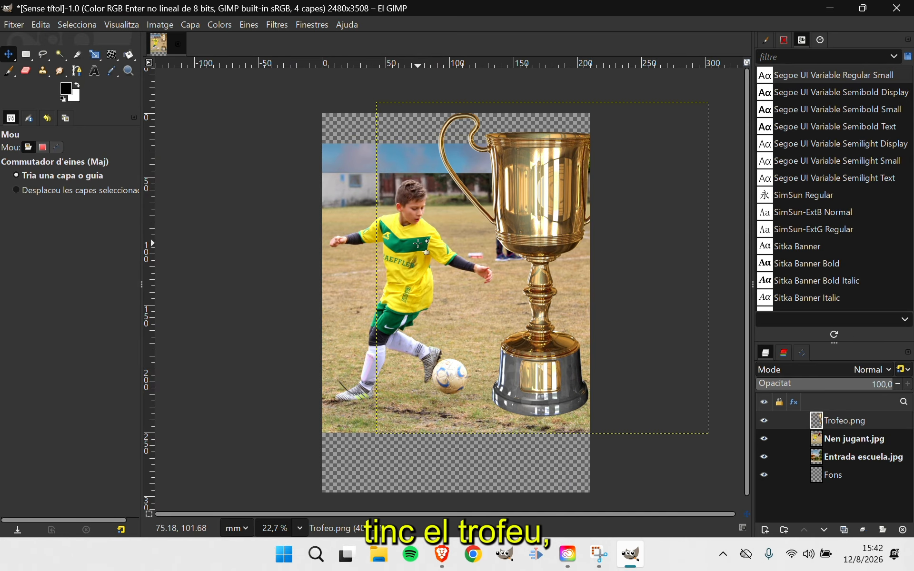
left_click_drag(352, 236, 457, 227)
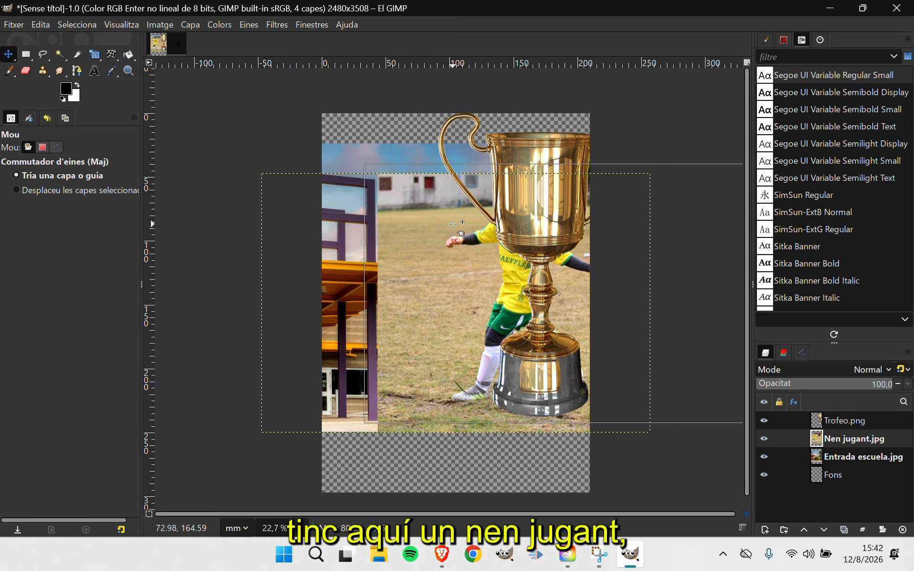
left_click_drag(357, 259, 320, 254)
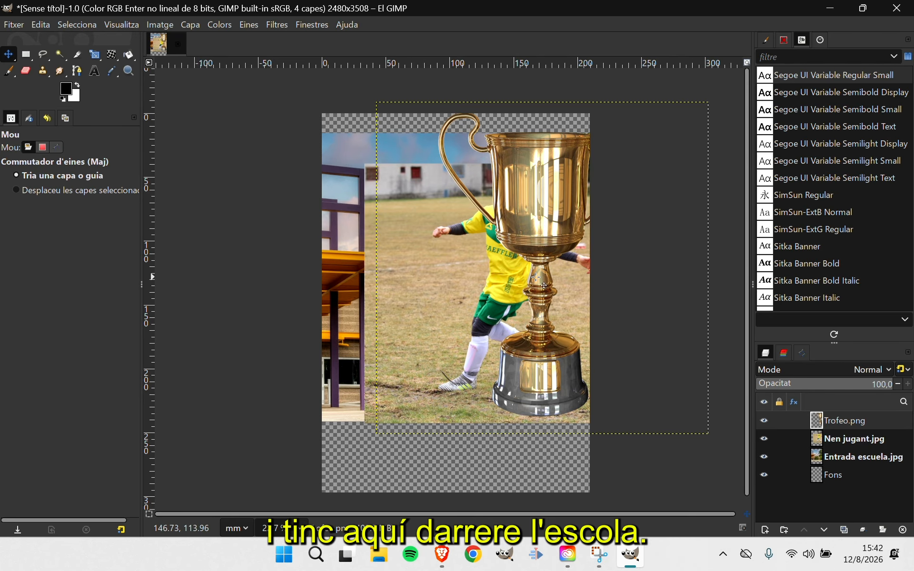
left_click_drag(529, 270, 479, 287)
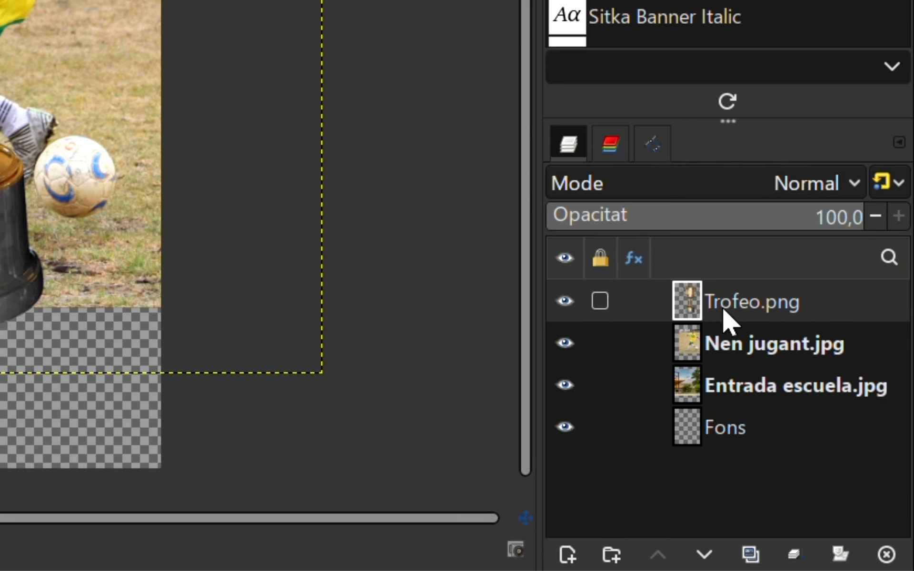
Select the Nen jugant.jpg, Entrada escuela.jpg, Fons and Trofeo.png layers in turn to examine the stacking order
left_click(773, 352)
left_click(752, 383)
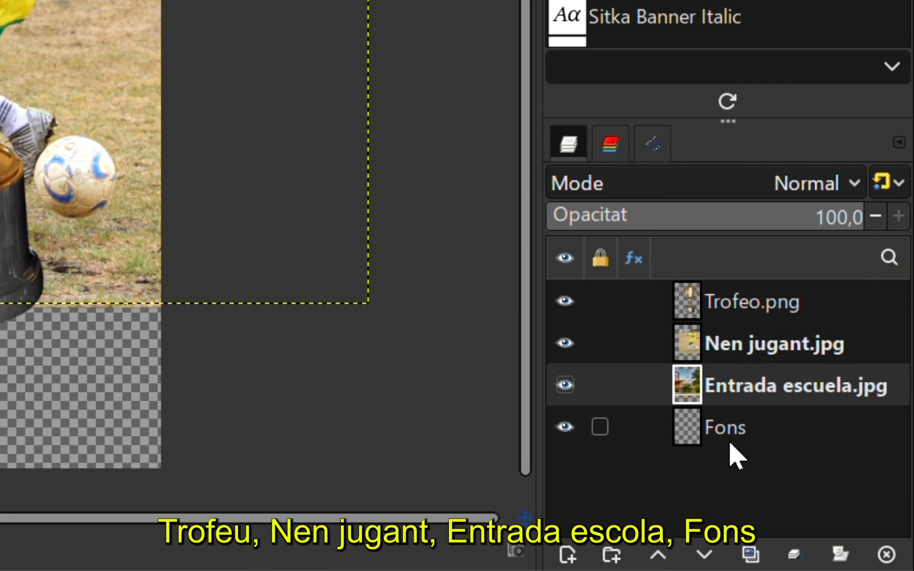
left_click(730, 435)
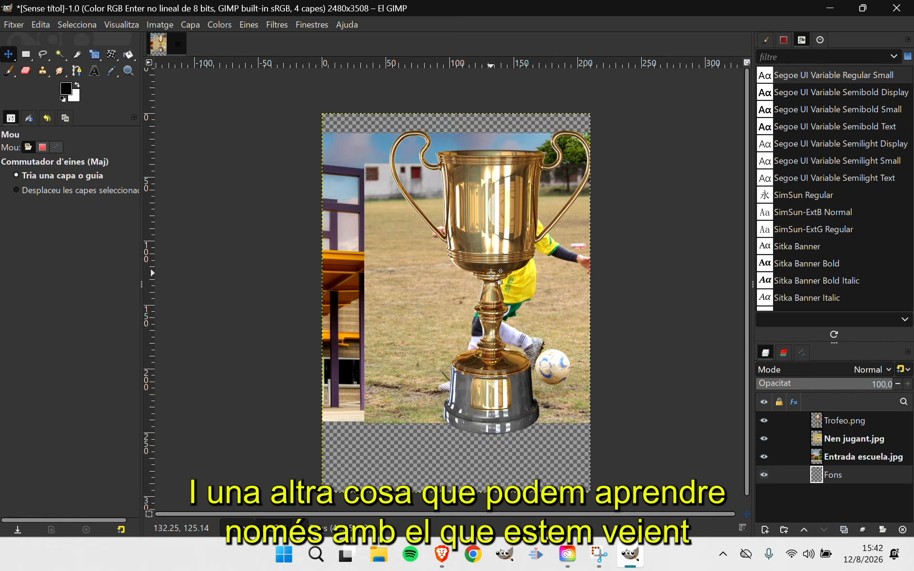
left_click(837, 435)
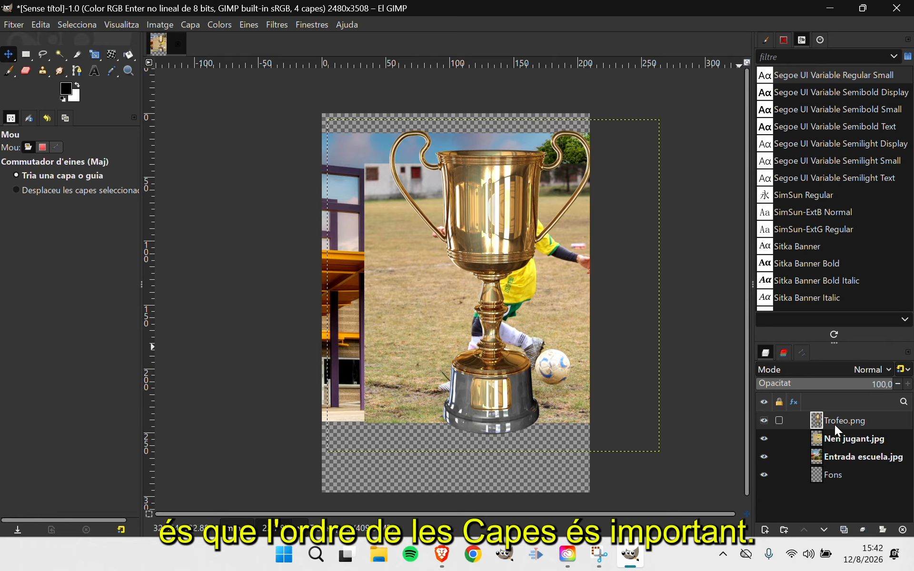
left_click(830, 422)
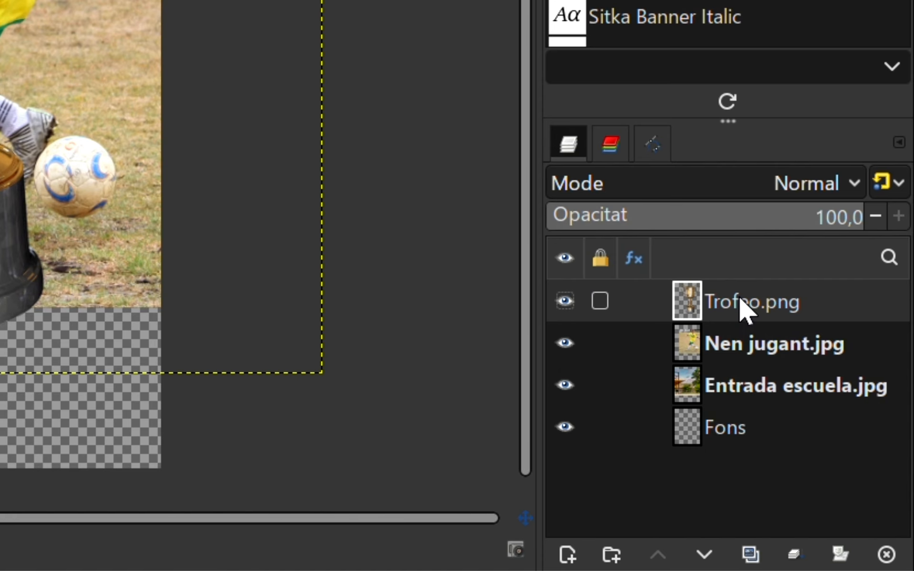
Reorder the layers from top to bottom as Nen jugant.jpg, Trofeo.png, Entrada escuela.jpg and Fons
left_click_drag(741, 300, 715, 385)
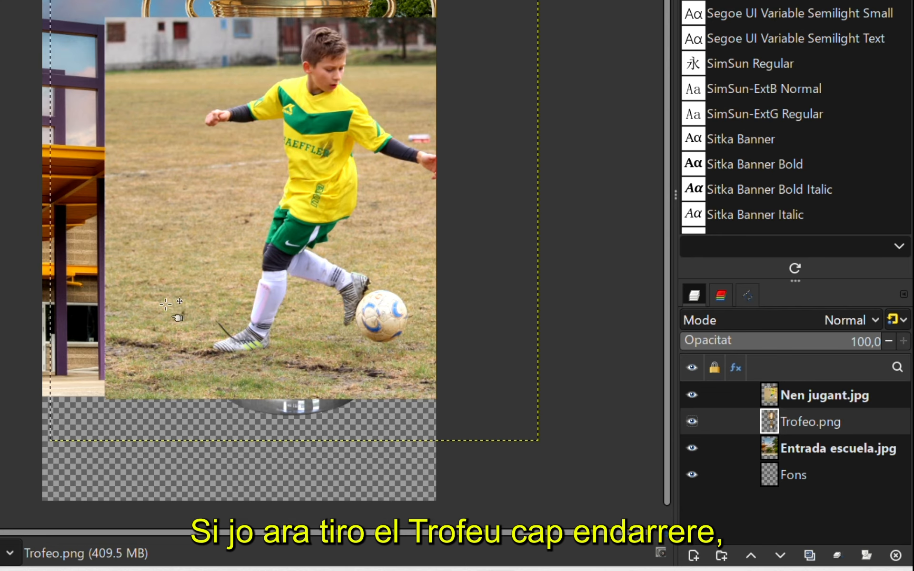
left_click_drag(315, 107, 295, 143)
left_click_drag(815, 449, 804, 389)
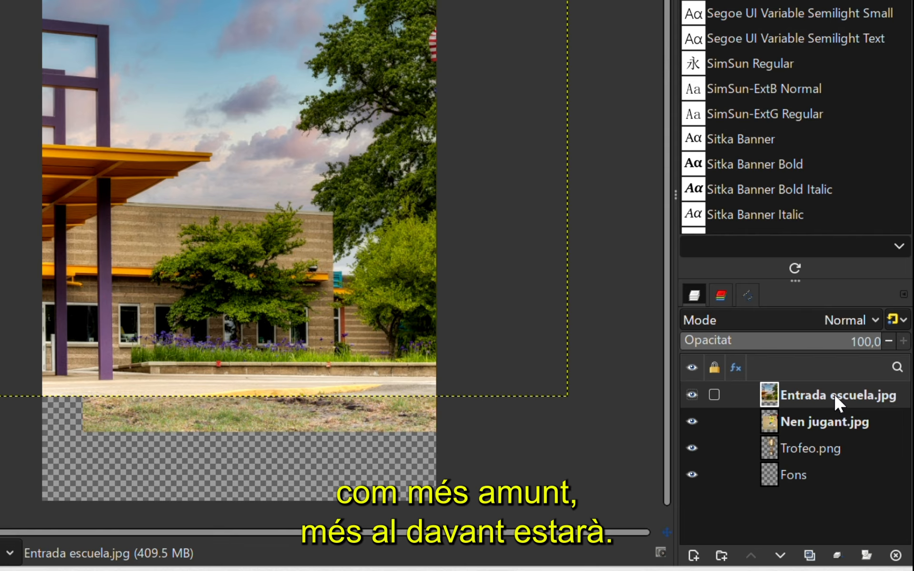
left_click_drag(837, 403, 839, 453)
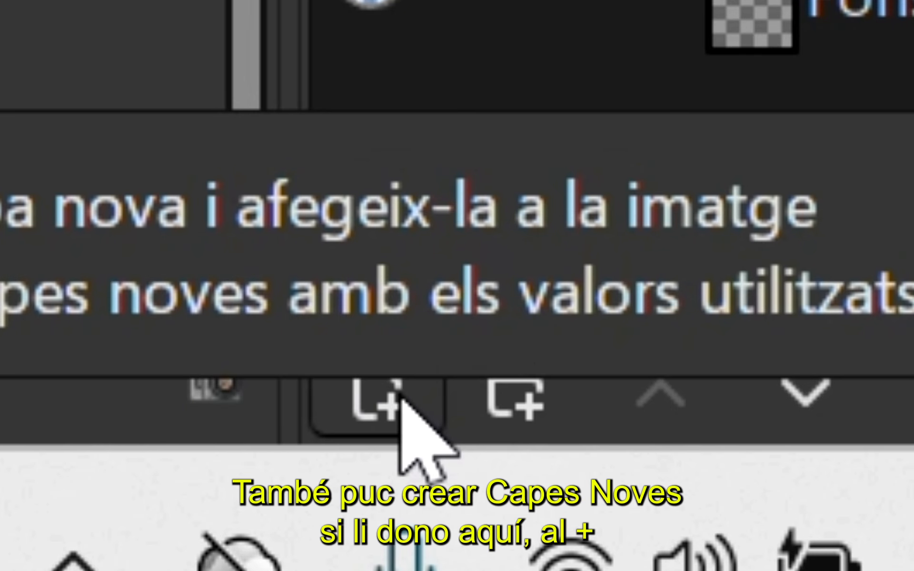
Create a new 2480 × 3508 px layer filled with transparency and delete it again
left_click(400, 401)
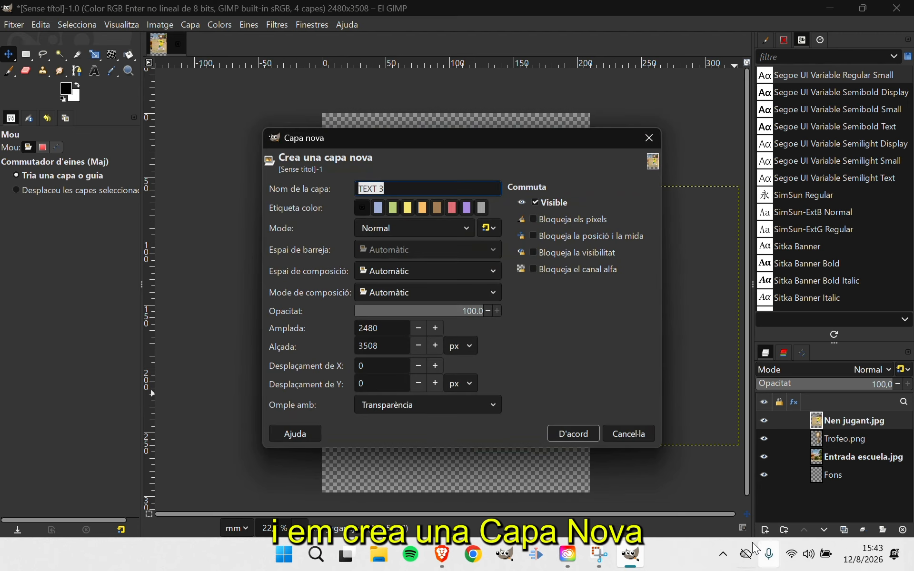
left_click(581, 436)
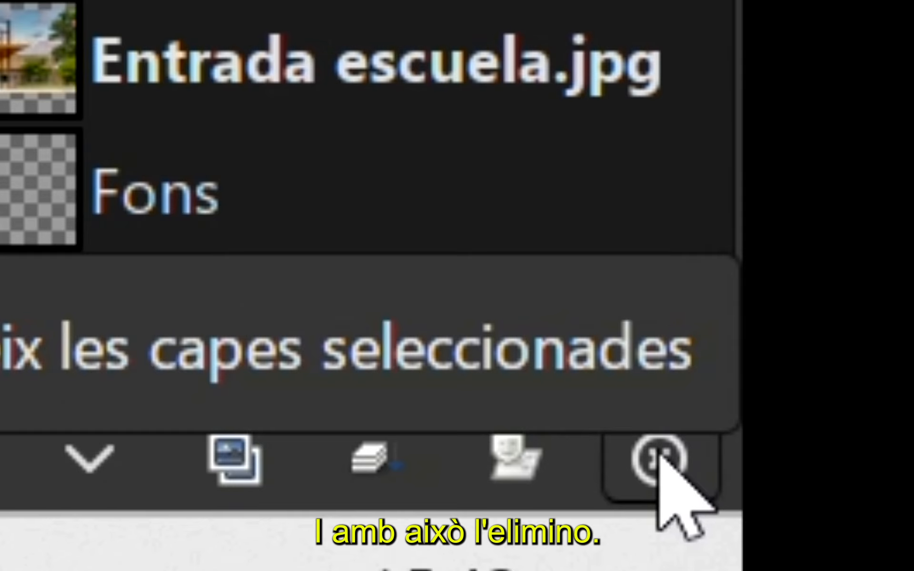
left_click(903, 529)
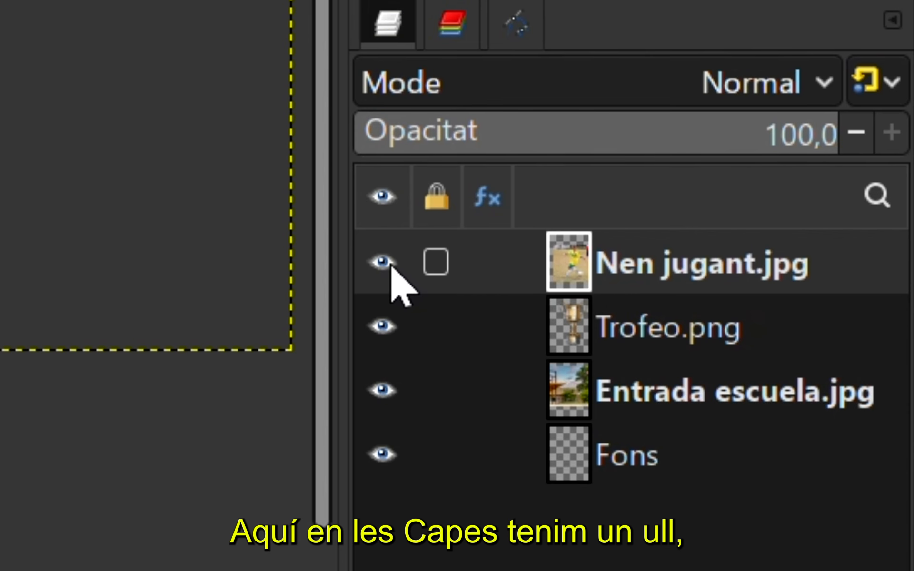
Hide the Nen jugant.jpg, Trofeo.png and Entrada escuela.jpg layers one by one and make all three visible again
left_click(383, 262)
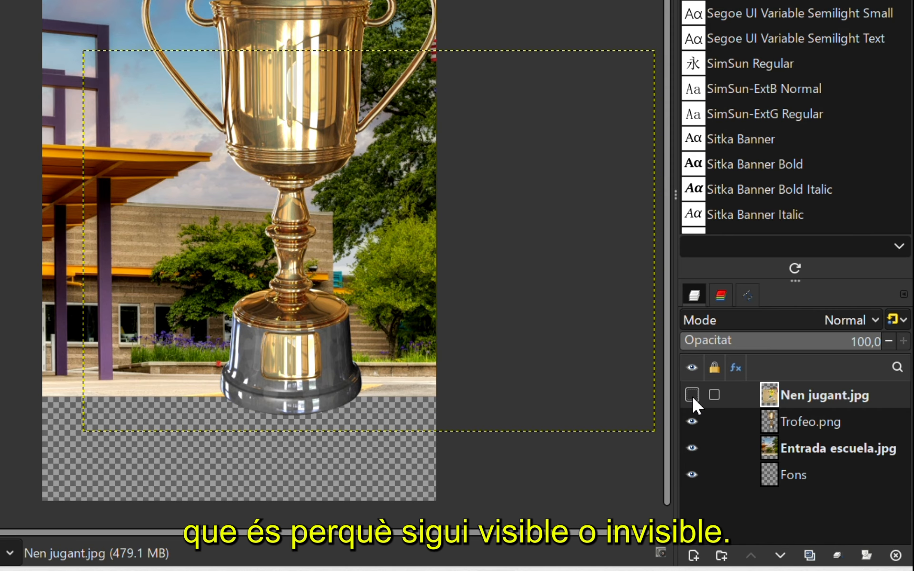
left_click(692, 422)
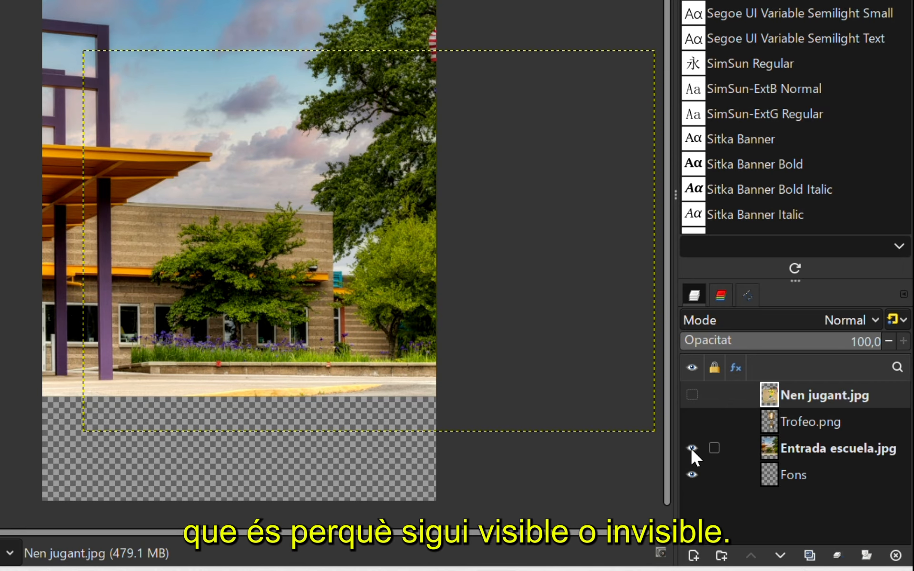
left_click(692, 448)
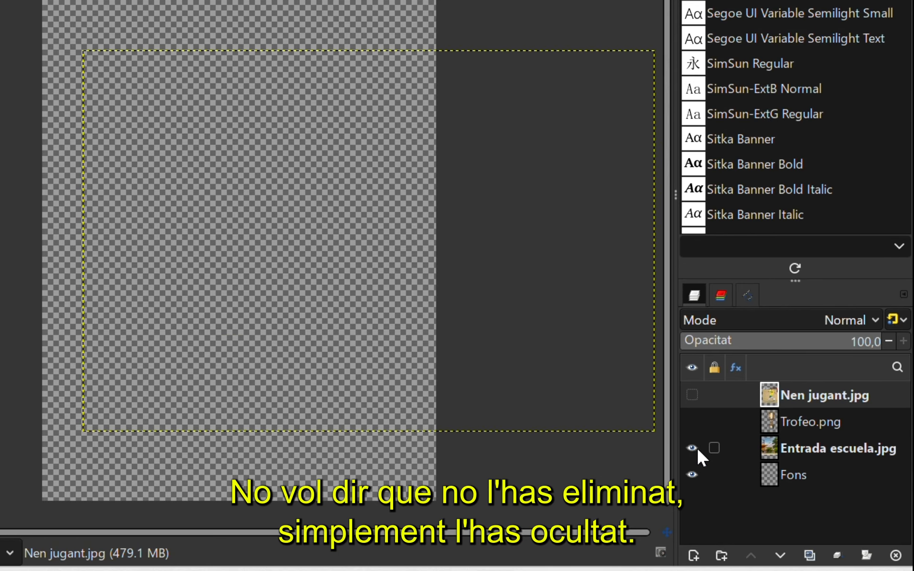
left_click(694, 448)
left_click(694, 421)
left_click(694, 395)
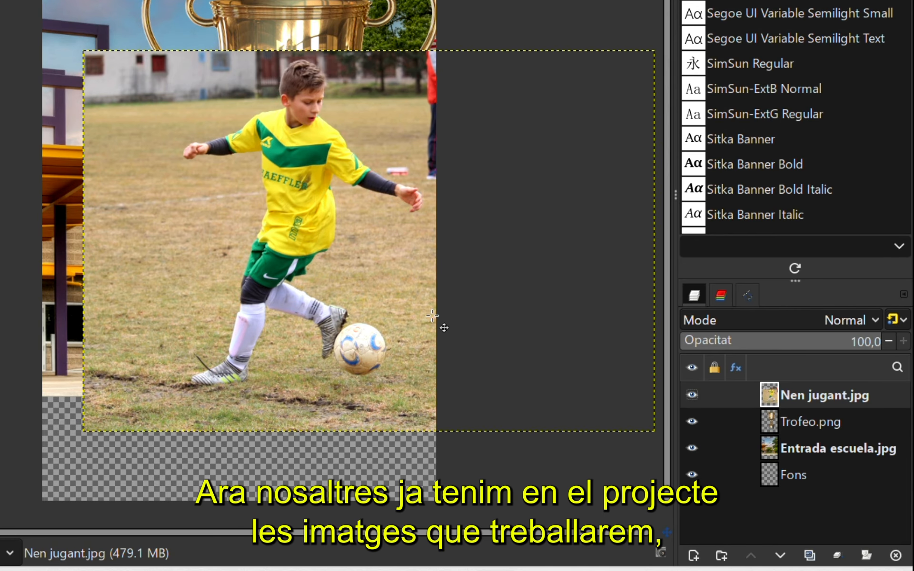
Move the playing boy photo left and up, hide the Nen jugant.jpg and Trofeo.png layers, and select Entrada escuela.jpg
left_click_drag(303, 212, 264, 167)
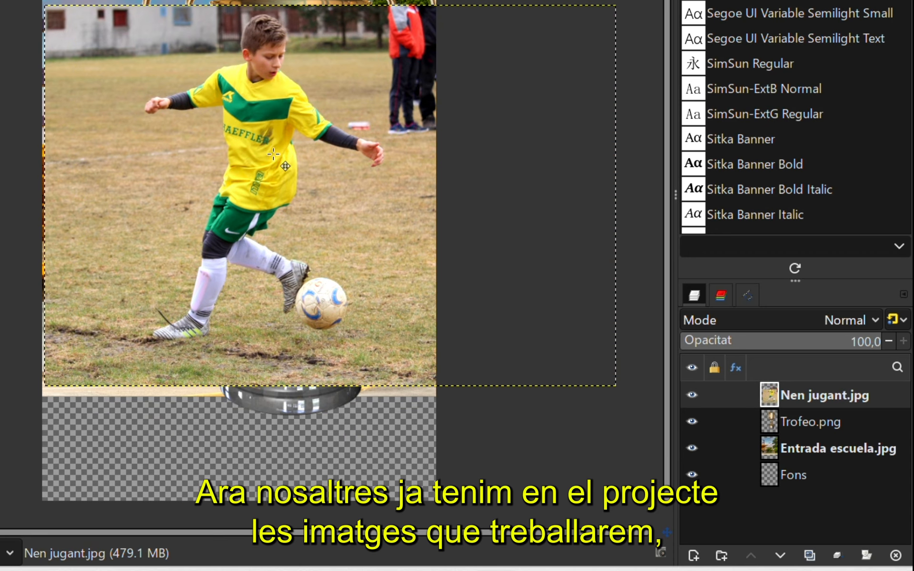
left_click(692, 395)
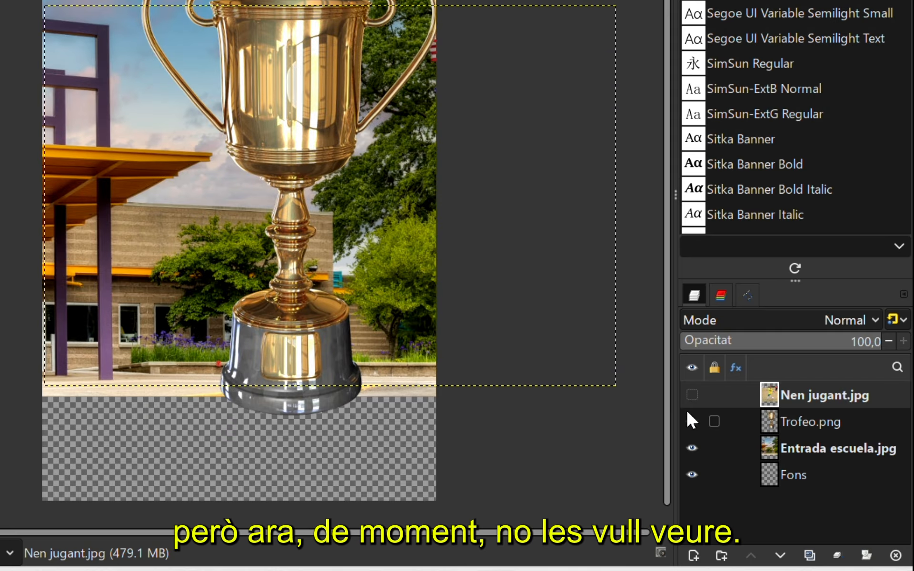
left_click(693, 421)
left_click(837, 451)
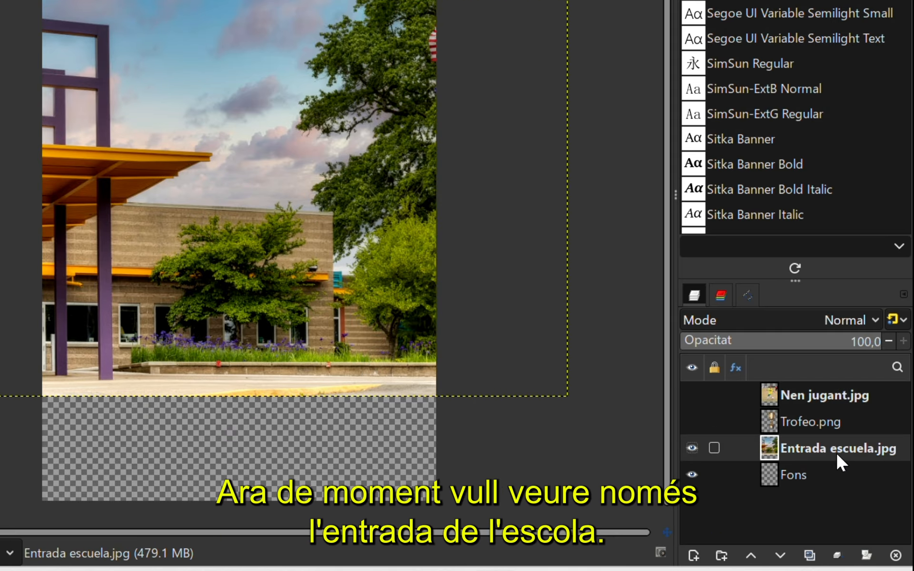
Make the Nen jugant.jpg layer visible again
left_click(688, 394)
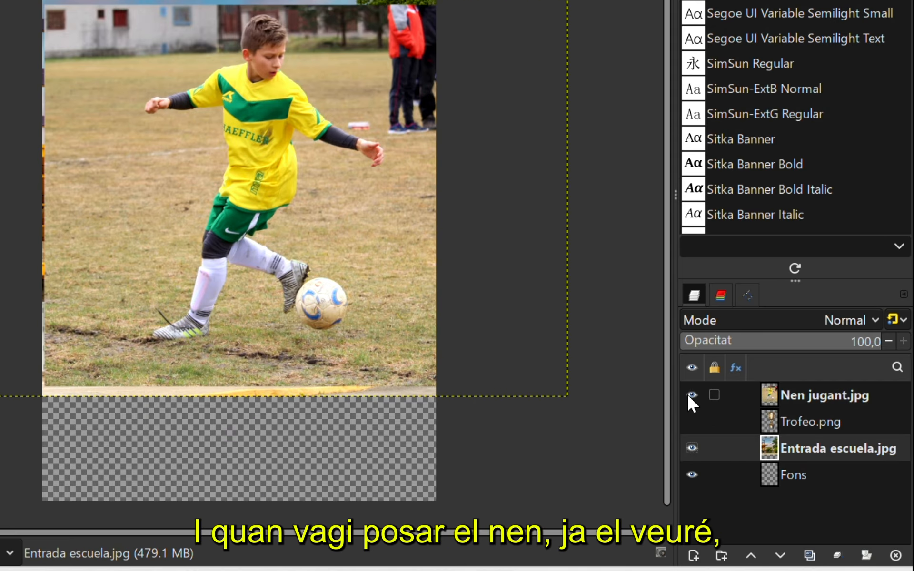